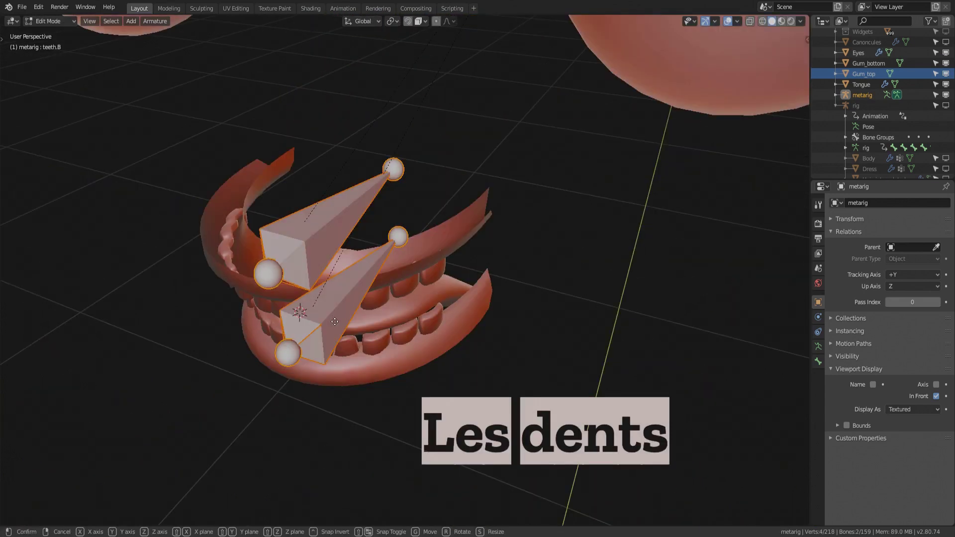
# Align the tongue and teeth bones along Y, hide them, and select the left eye bone.
pyautogui.press('y')
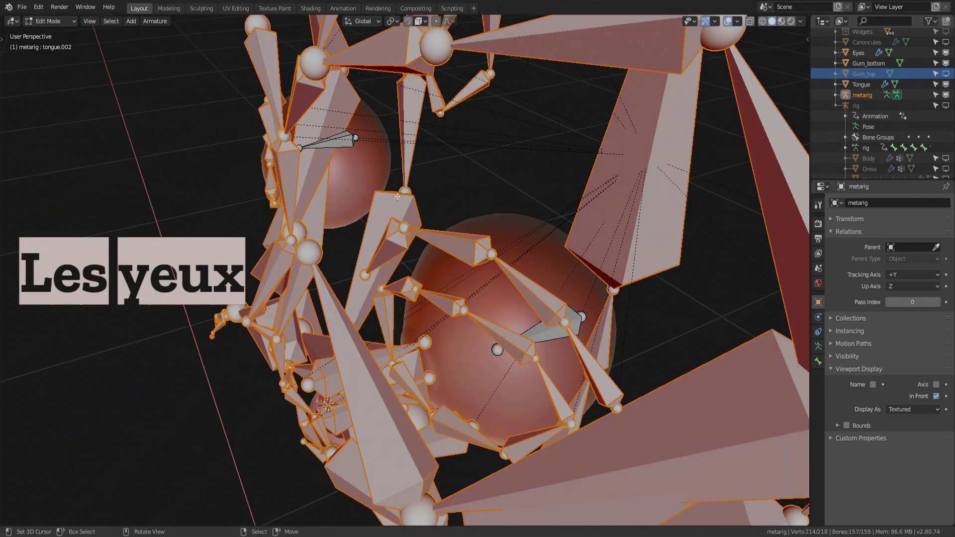
pyautogui.press('h')
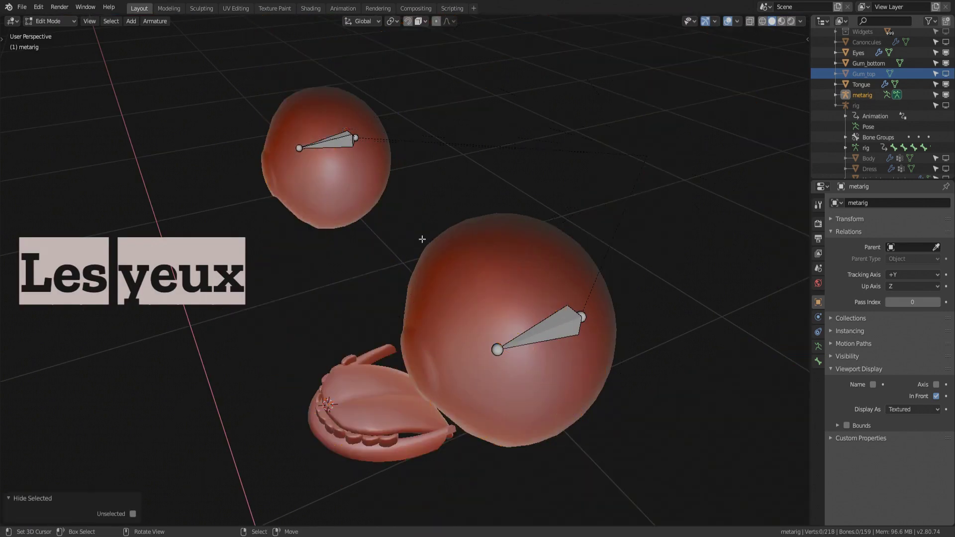
pyautogui.click(549, 321)
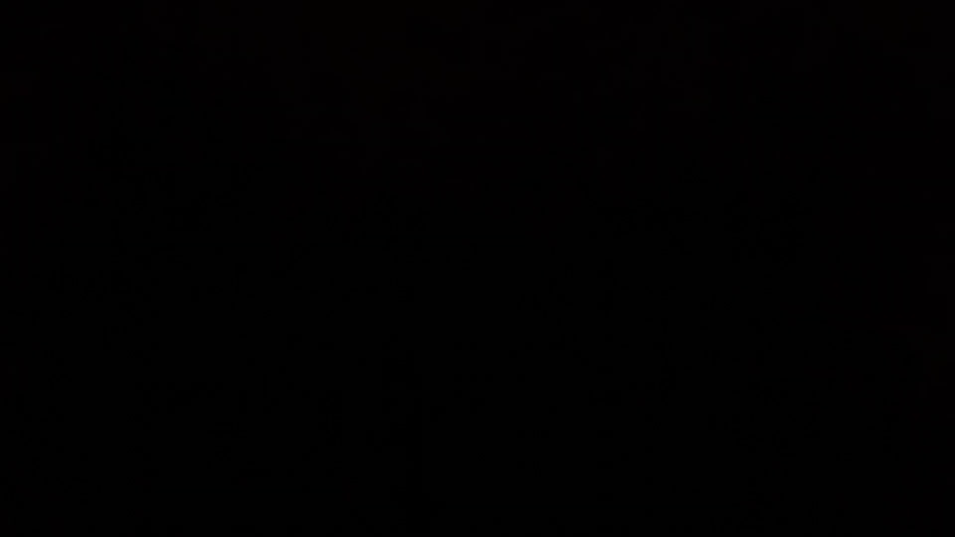
# Parent the tongue mesh to the rig With Automatic Weights, then select only the rig.
pyautogui.scroll(3, 447, 243)
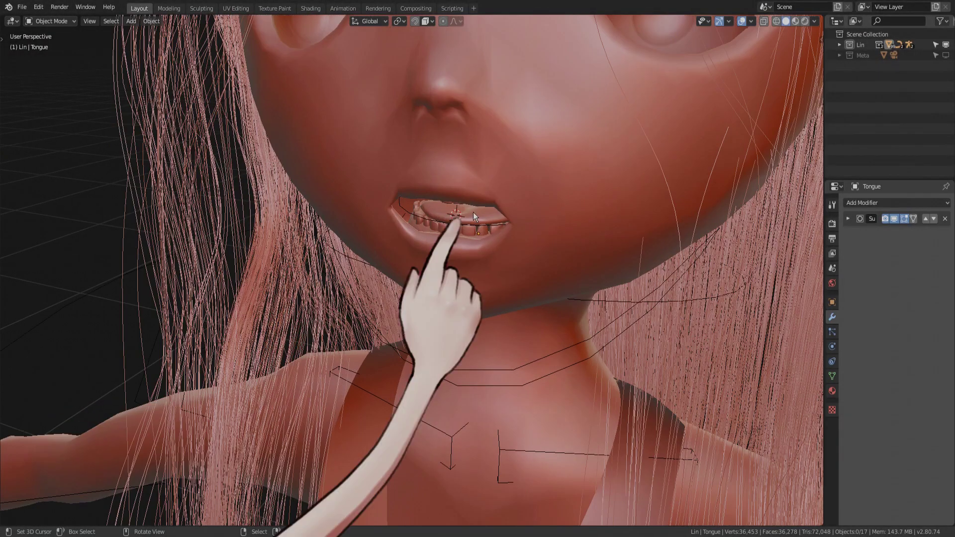
pyautogui.click(472, 211)
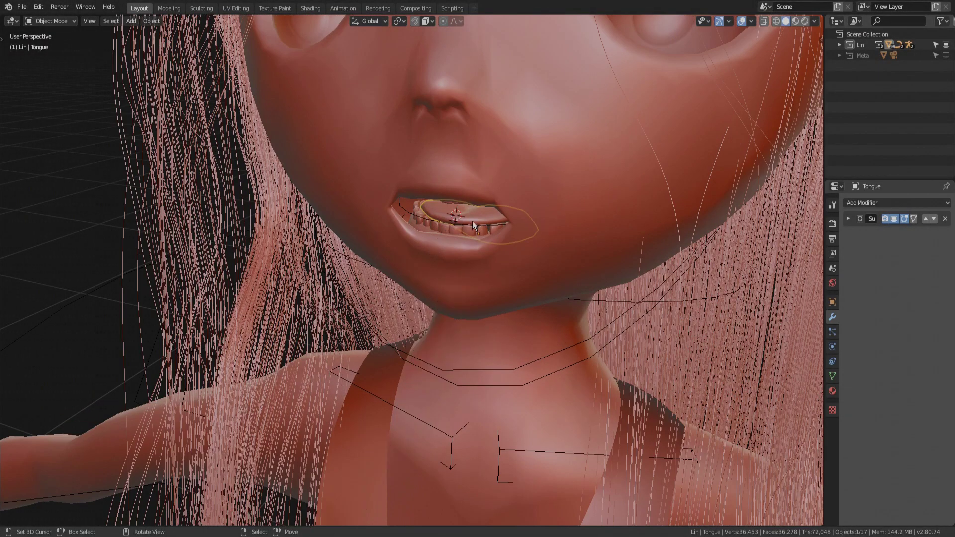
pyautogui.keyDown('shift'); pyautogui.click(67, 302); pyautogui.keyUp('shift')
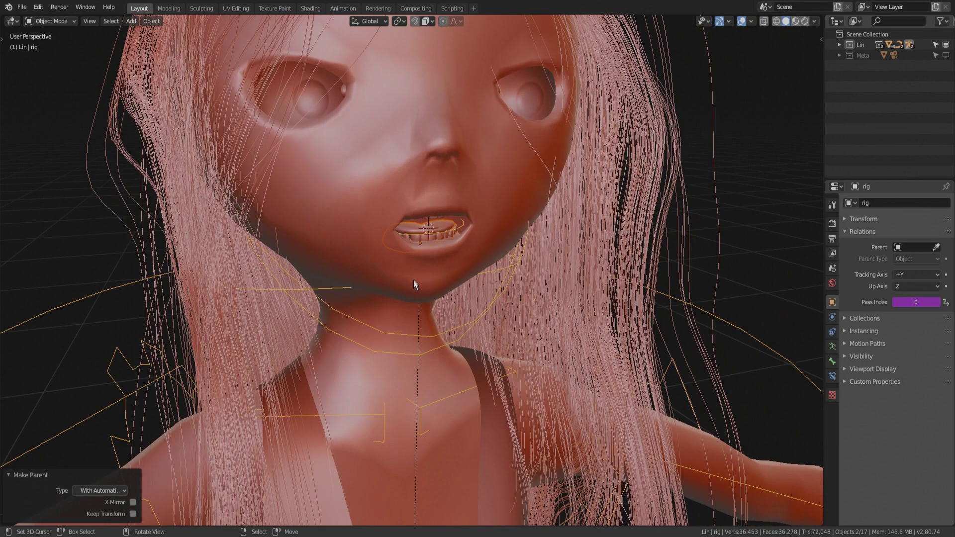
pyautogui.hotkey('ctrl', 'p')
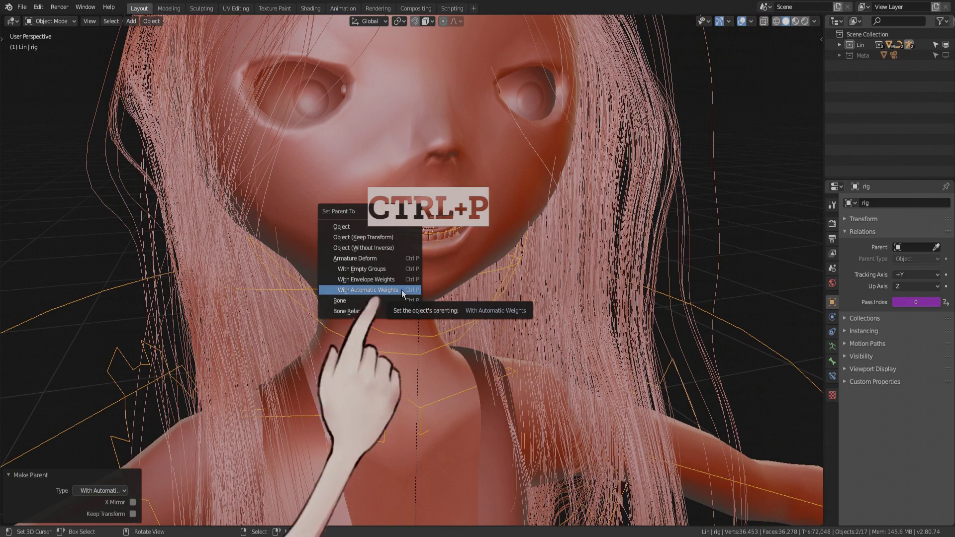
pyautogui.click(402, 293)
pyautogui.scroll(-3, 401, 290)
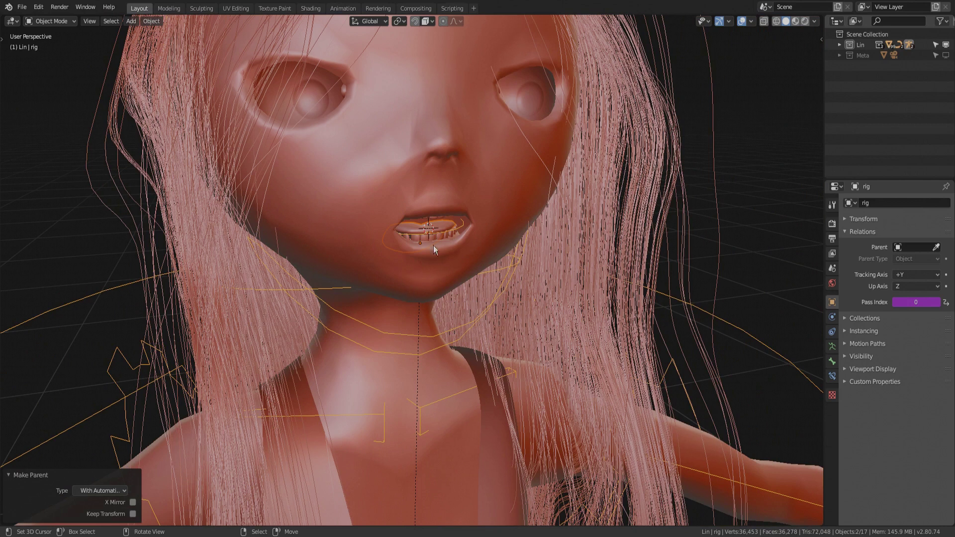
pyautogui.scroll(-6, 433, 246)
pyautogui.click(407, 273)
# Show the sidebar's Rig Layers and hide the body control layers, leaving the face.
pyautogui.press('n')
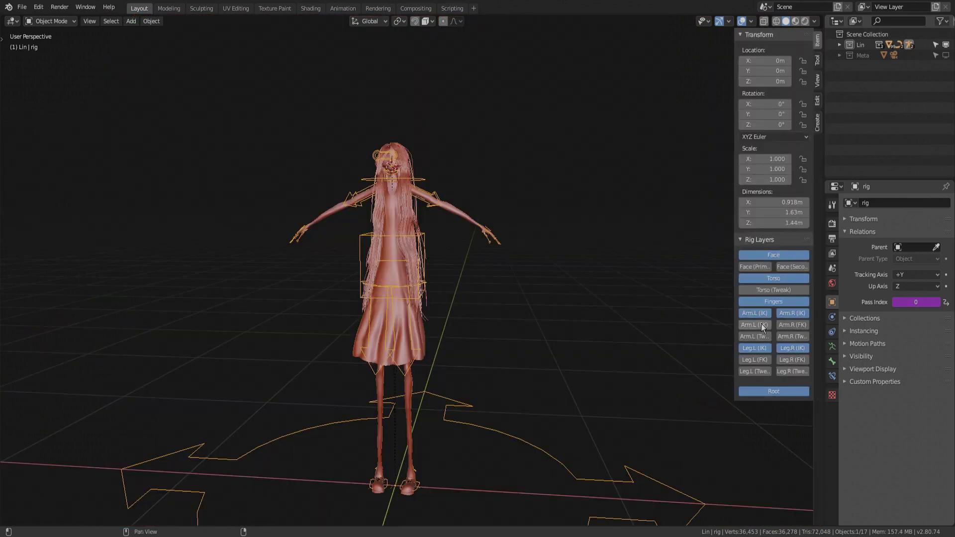
pyautogui.click(765, 325)
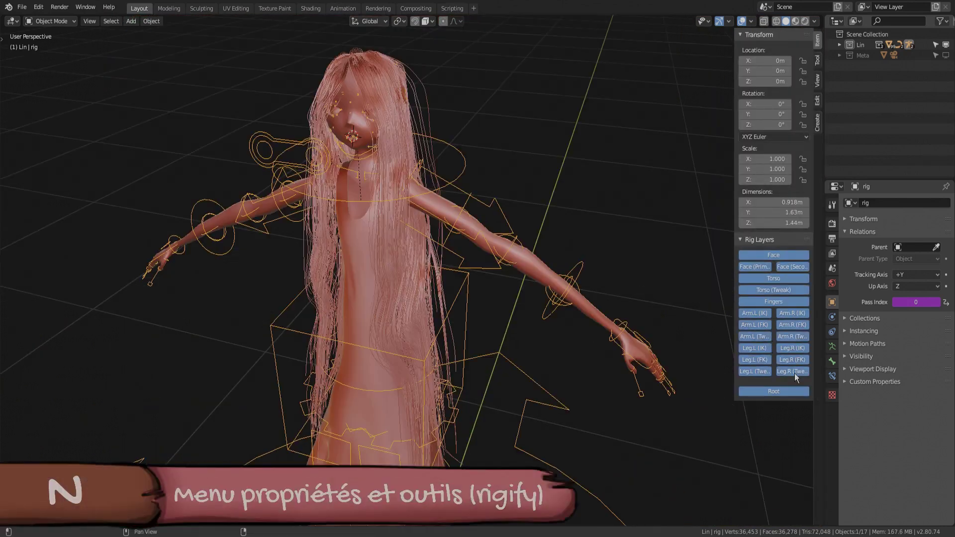
pyautogui.moveTo(793, 371)
pyautogui.mouseDown()
pyautogui.moveTo(797, 298)
pyautogui.moveTo(760, 350)
pyautogui.moveTo(762, 378)
pyautogui.mouseUp()
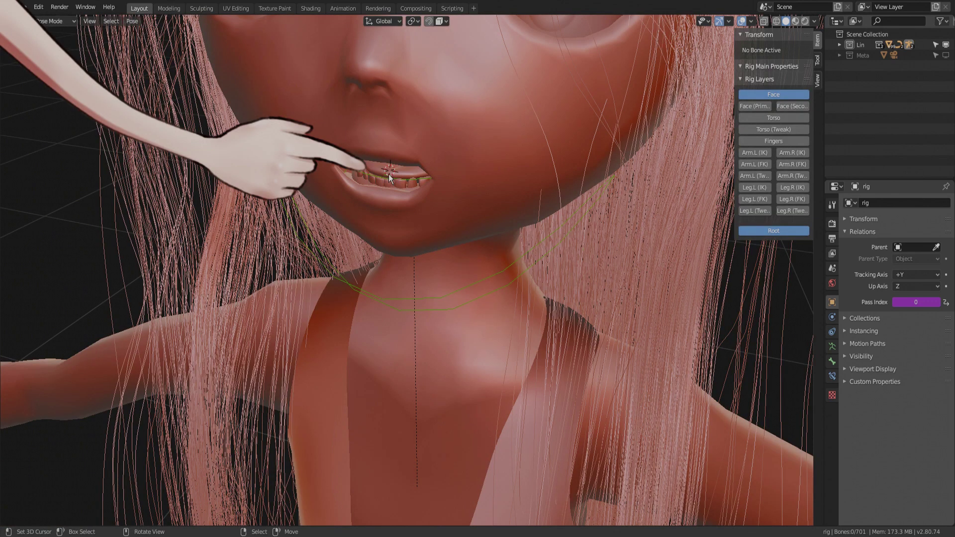
# Move tongue_master along Z and rotate it around X so the tongue sticks out.
pyautogui.click(389, 174)
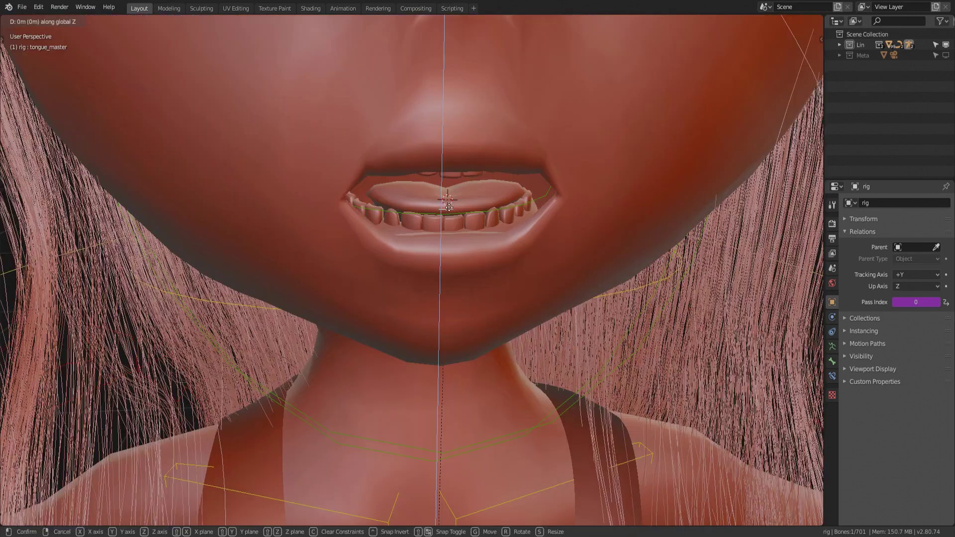
pyautogui.press('g')
pyautogui.press('z')
pyautogui.click(451, 191)
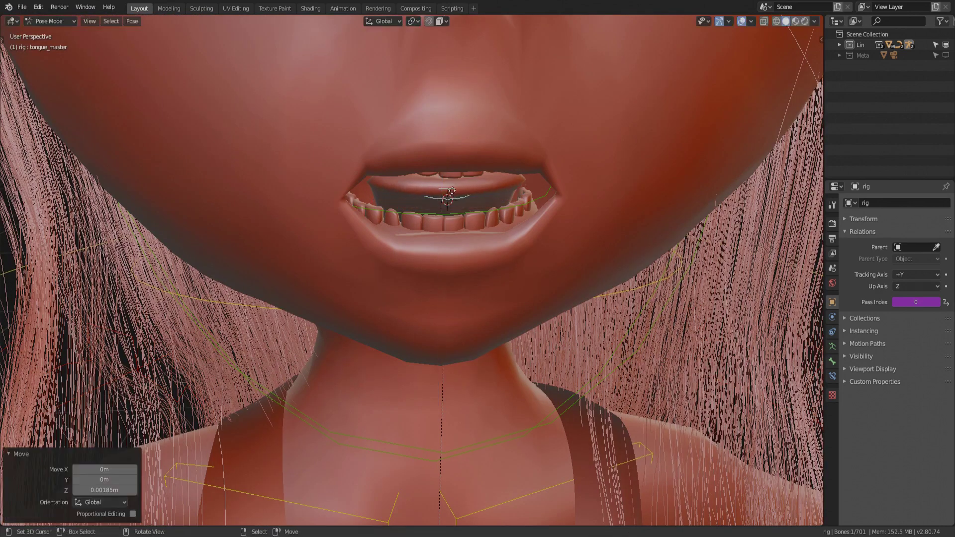
pyautogui.press('r')
pyautogui.press('x')
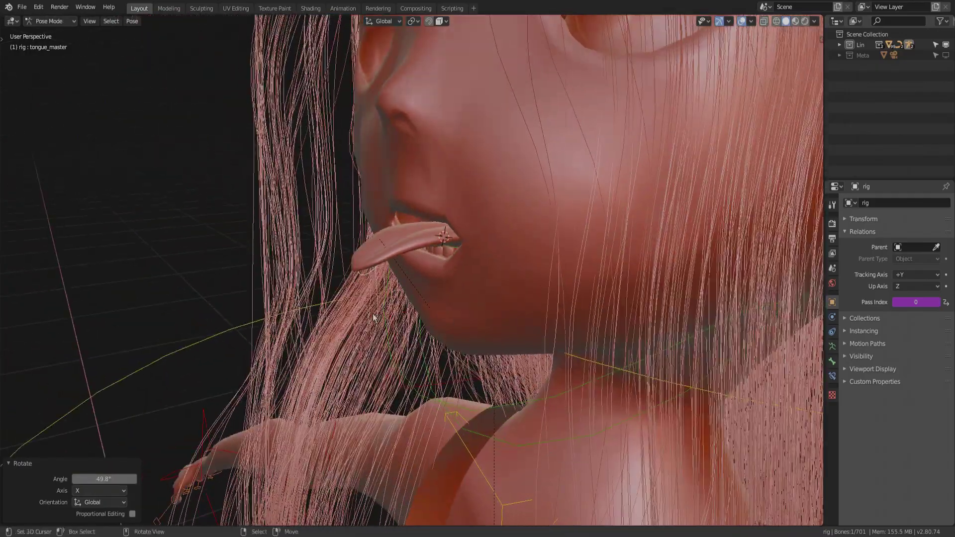
pyautogui.press('g')
pyautogui.press('z')
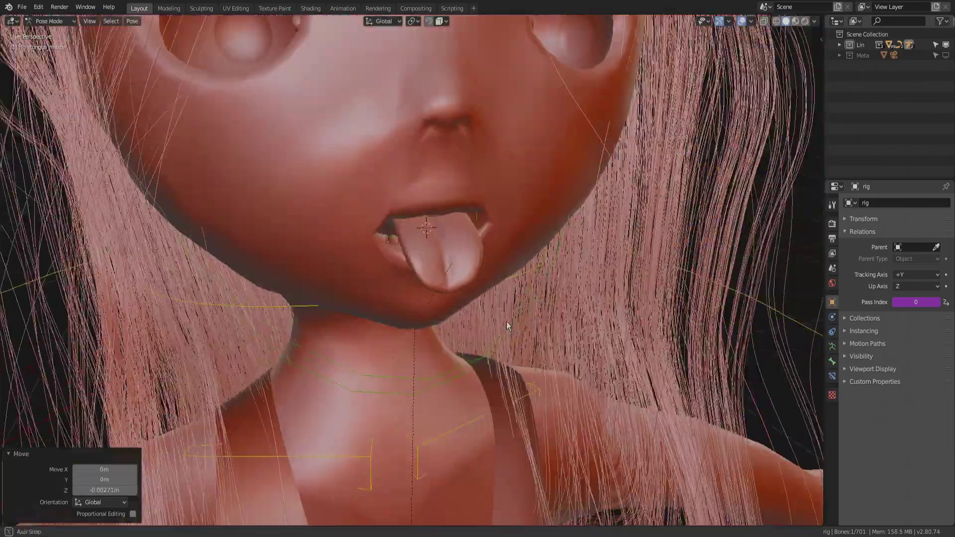
pyautogui.click(533, 316)
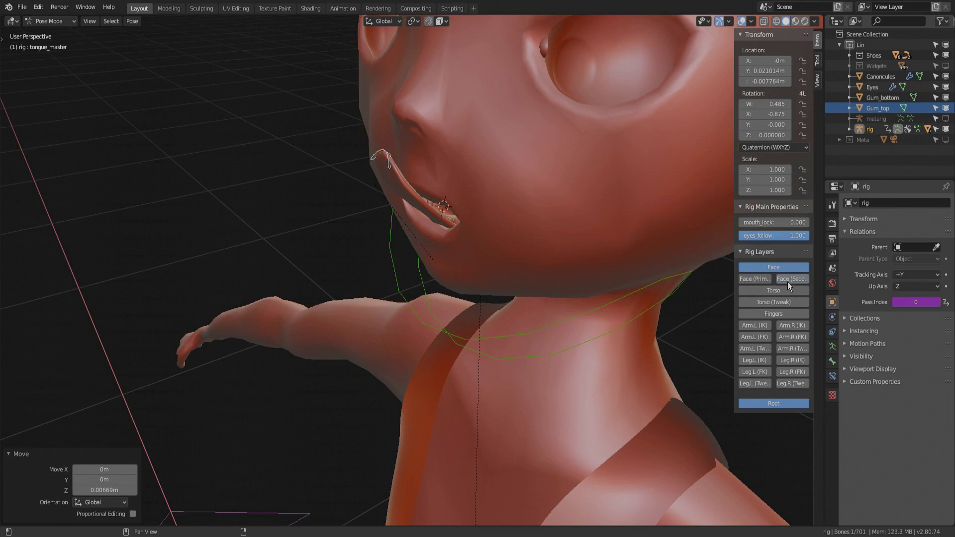
# Enable Face (Secondary) and bend the tongue by moving two tweak bones along Y.
pyautogui.click(787, 282)
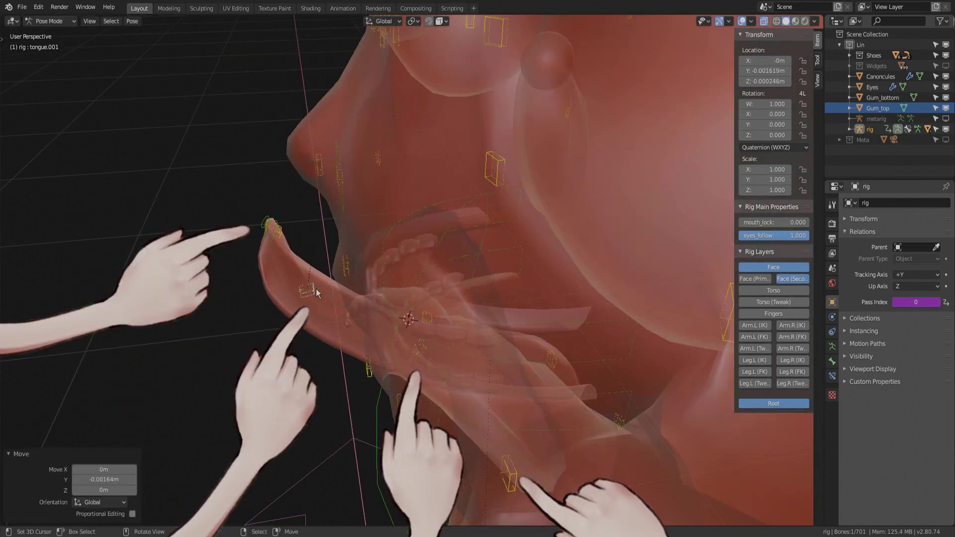
pyautogui.click(317, 294)
pyautogui.press('g')
pyautogui.press('y')
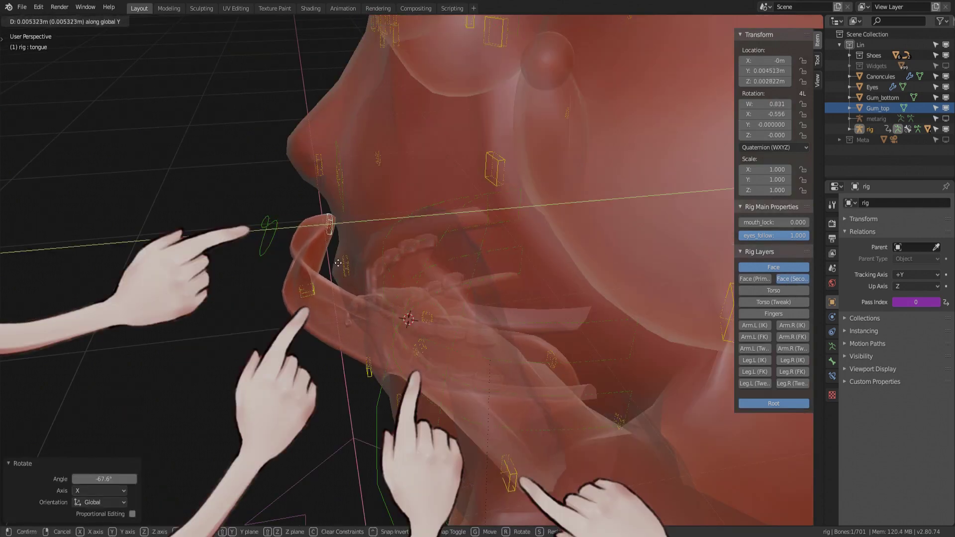
pyautogui.click(337, 263)
pyautogui.click(311, 291)
pyautogui.press('g')
pyautogui.press('y')
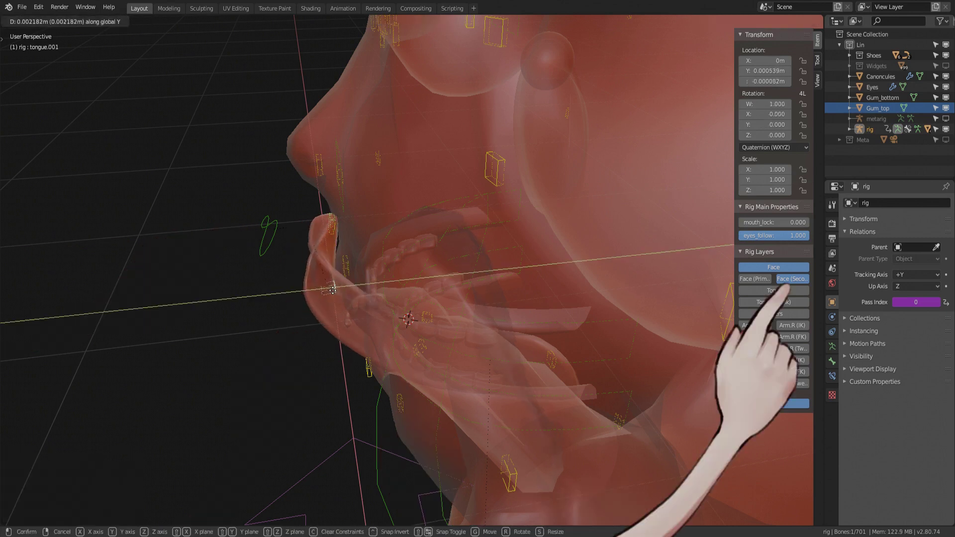
pyautogui.press('Return')
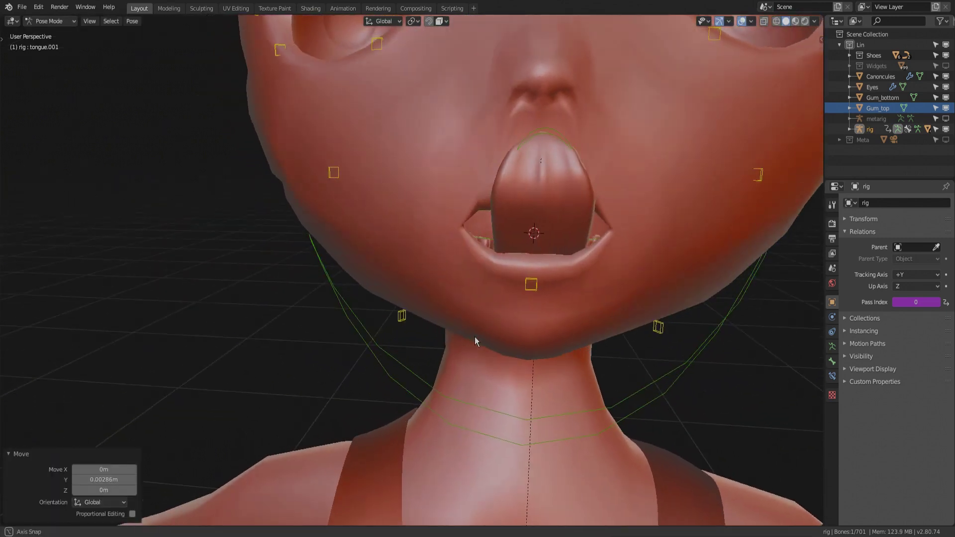
pyautogui.moveTo(475, 336); pyautogui.dragTo(459, 337, button='middle')
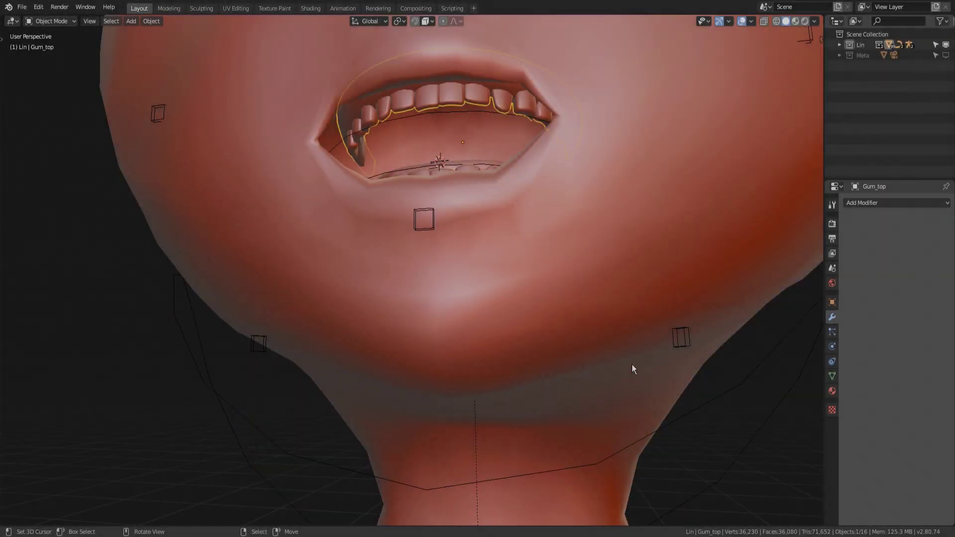
# Select the upper gums with the rig and toggle the Skeleton layers to show face bones.
pyautogui.keyDown('shift'); pyautogui.click(738, 387); pyautogui.keyUp('shift')
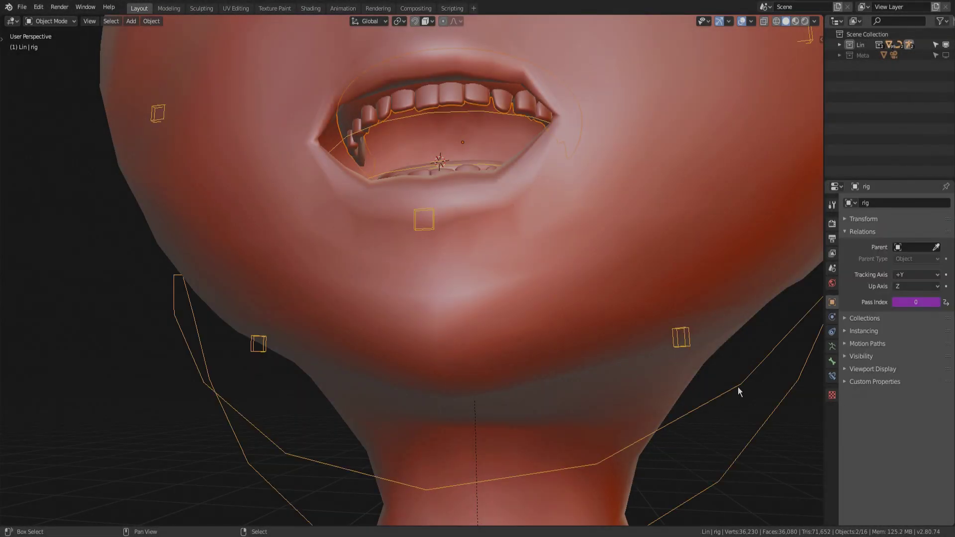
pyautogui.scroll(-5, 734, 387)
pyautogui.moveTo(722, 388)
pyautogui.mouseDown(button='middle')
pyautogui.moveTo(682, 366)
pyautogui.moveTo(663, 370)
pyautogui.moveTo(675, 376)
pyautogui.mouseUp(button='middle')
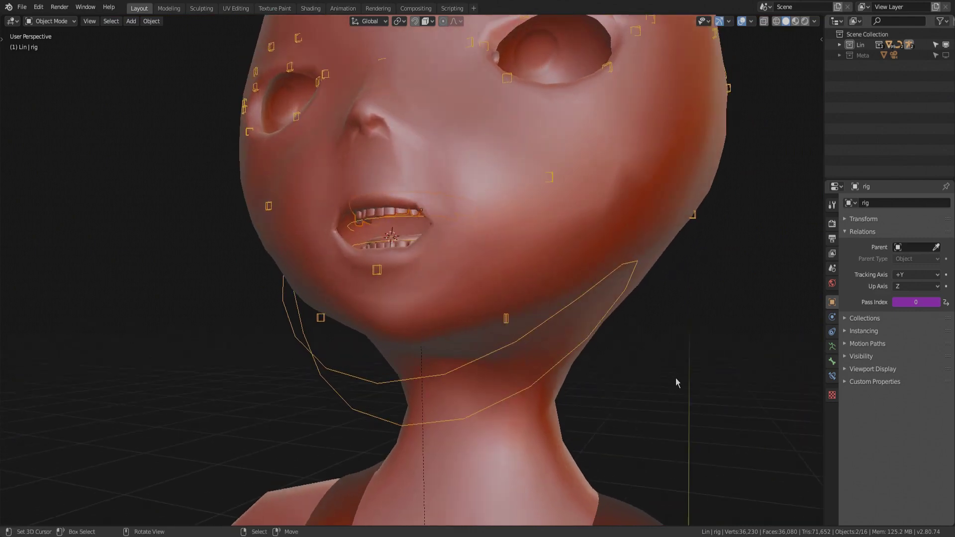
pyautogui.press('Tab')
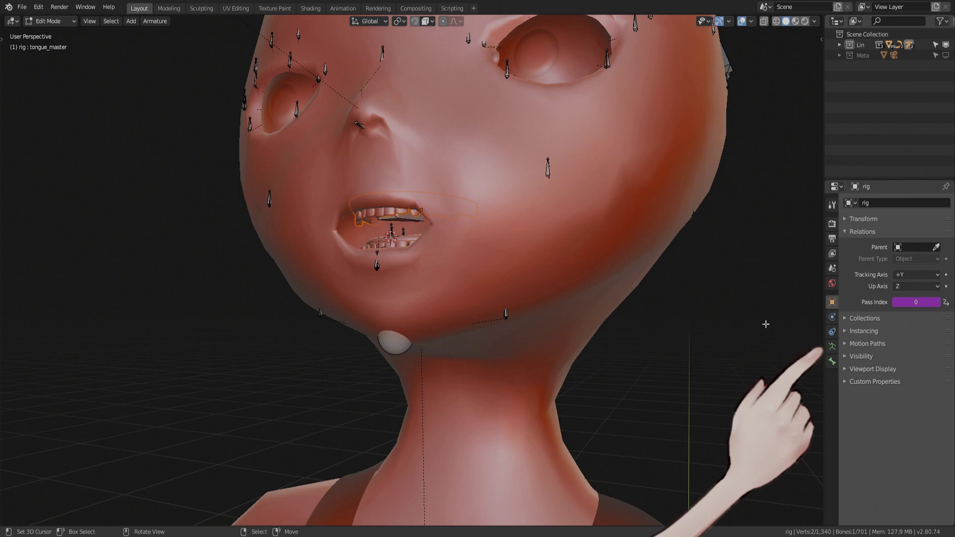
pyautogui.click(833, 348)
pyautogui.click(928, 266)
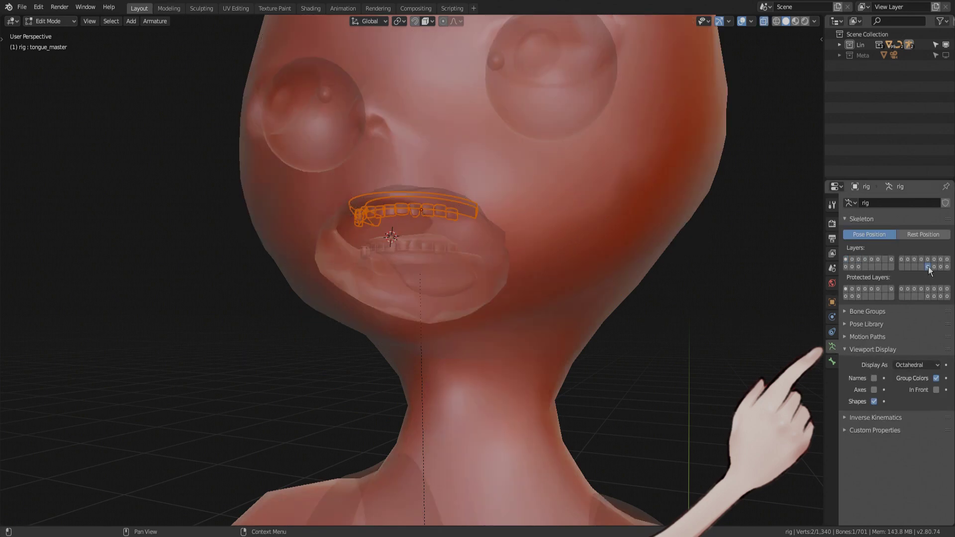
pyautogui.click(940, 267)
pyautogui.click(940, 267)
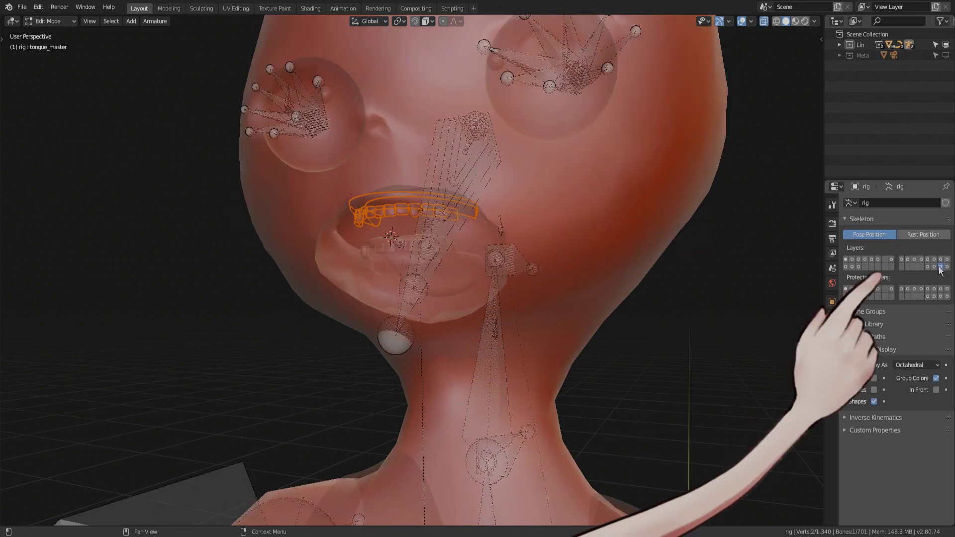
pyautogui.click(940, 266)
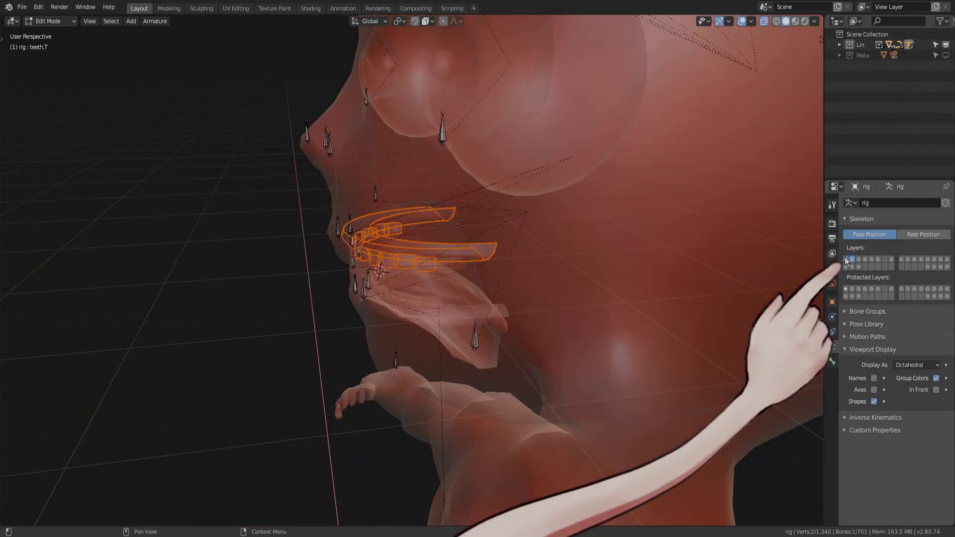
pyautogui.click(845, 259)
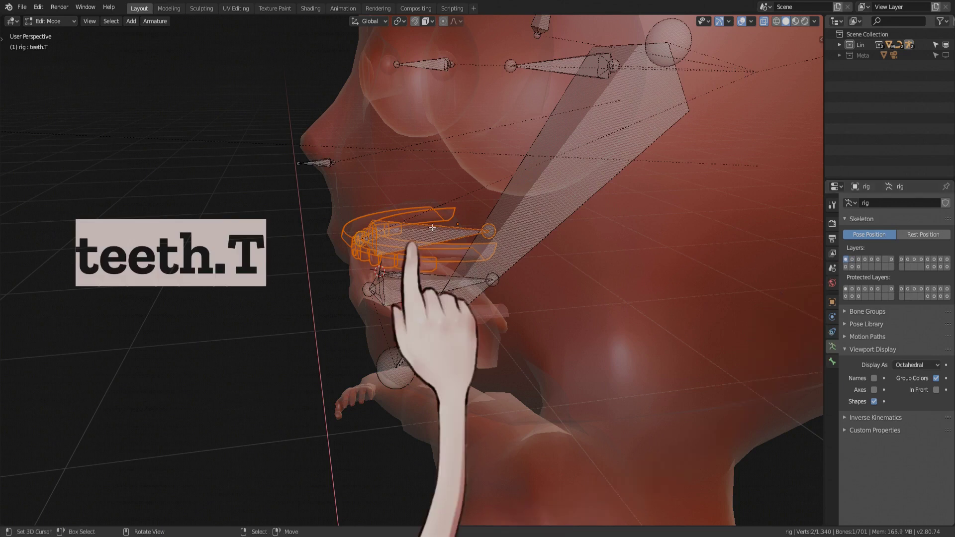
# Locate teeth.B and teeth.T inside the gums, leaving teeth.T selected, and return to Object Mode.
pyautogui.keyDown('shift'); pyautogui.click(435, 279); pyautogui.keyUp('shift')
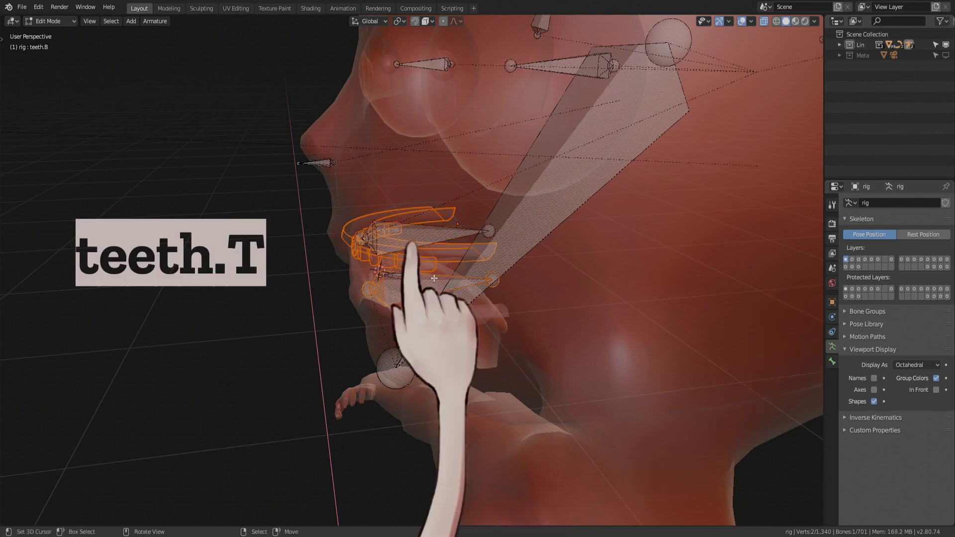
pyautogui.click(436, 227)
pyautogui.click(439, 279)
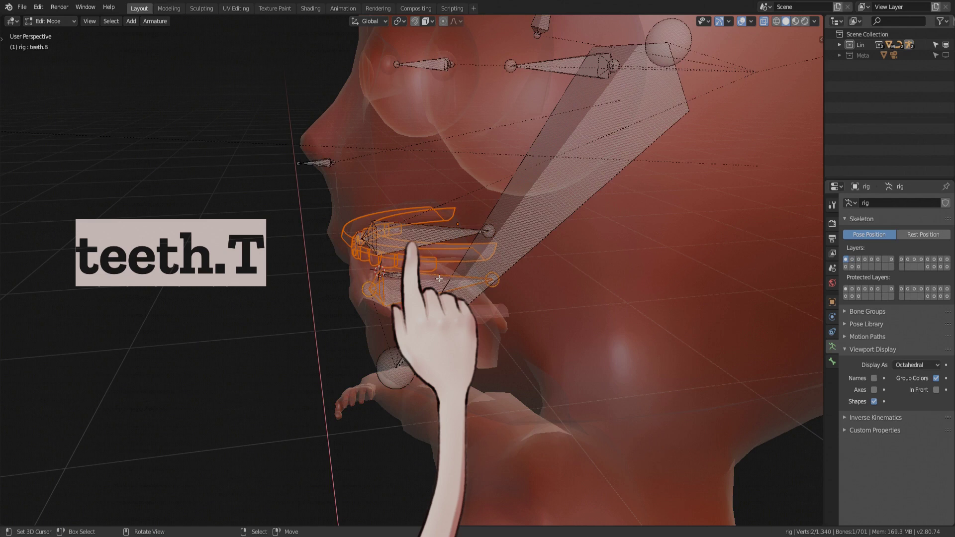
pyautogui.click(423, 226)
pyautogui.moveTo(418, 267)
pyautogui.mouseDown(button='middle')
pyautogui.moveTo(476, 260)
pyautogui.moveTo(512, 295)
pyautogui.mouseUp(button='middle')
pyautogui.press('Tab')
# Parent the teeth to the active teeth bone with Bone parenting, then enter Pose Mode.
pyautogui.hotkey('ctrl', 'p')
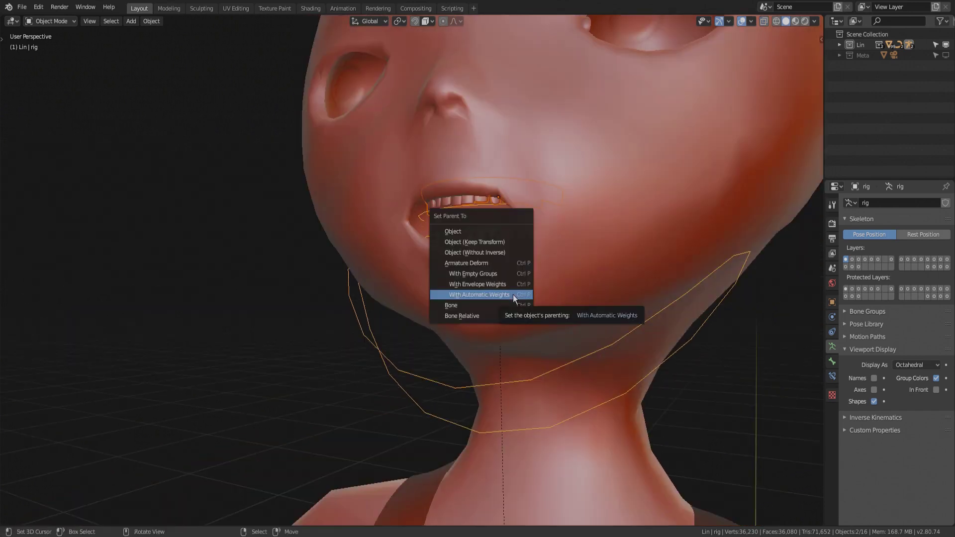
pyautogui.click(461, 302)
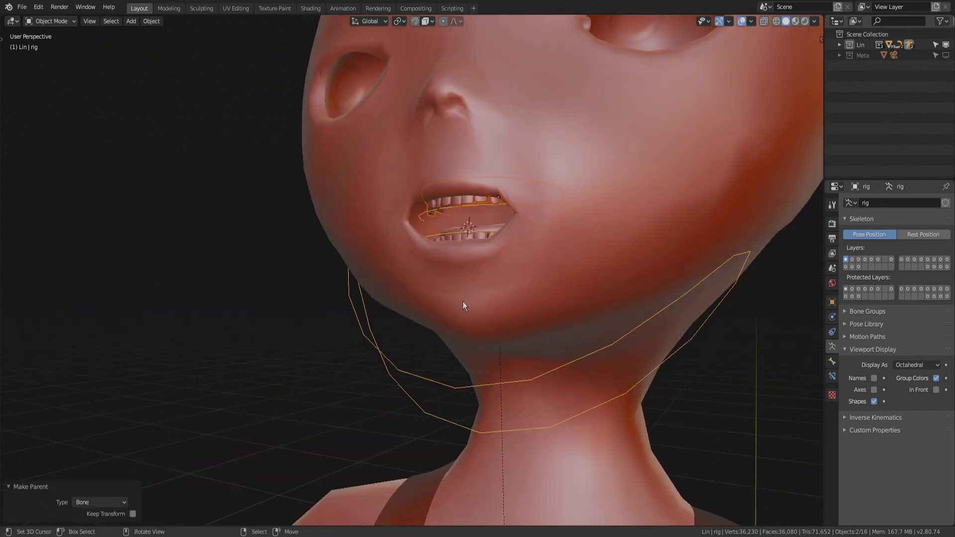
pyautogui.press('Tab')
pyautogui.hotkey('alt', 'z')
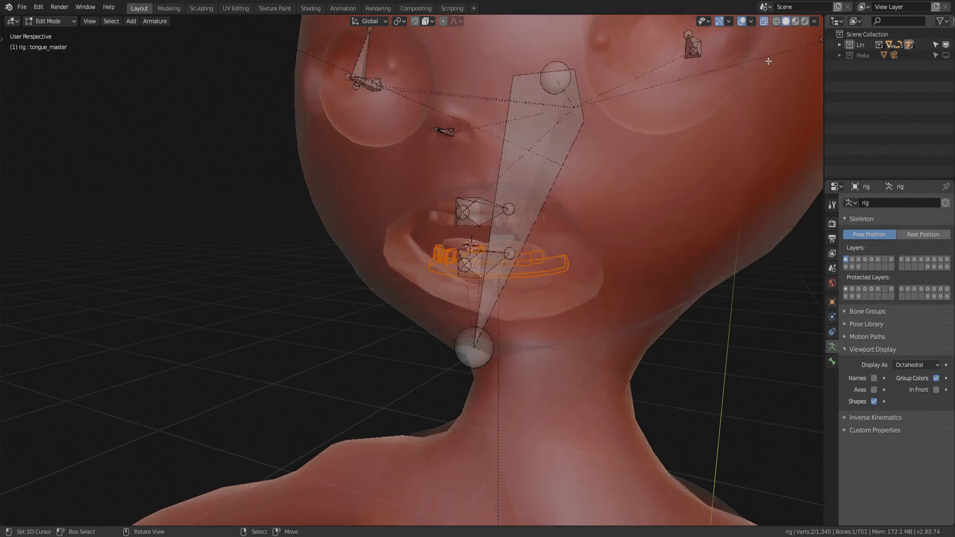
pyautogui.moveTo(467, 257)
pyautogui.mouseDown(button='middle')
pyautogui.moveTo(458, 265)
pyautogui.moveTo(470, 306)
pyautogui.mouseUp(button='middle')
pyautogui.hotkey('ctrl', 'Tab')
pyautogui.scroll(-3, 470, 306)
pyautogui.hotkey('alt', 'z')
# Move teeth.B and teeth.T along Z to check the gums follow them.
pyautogui.click(419, 387)
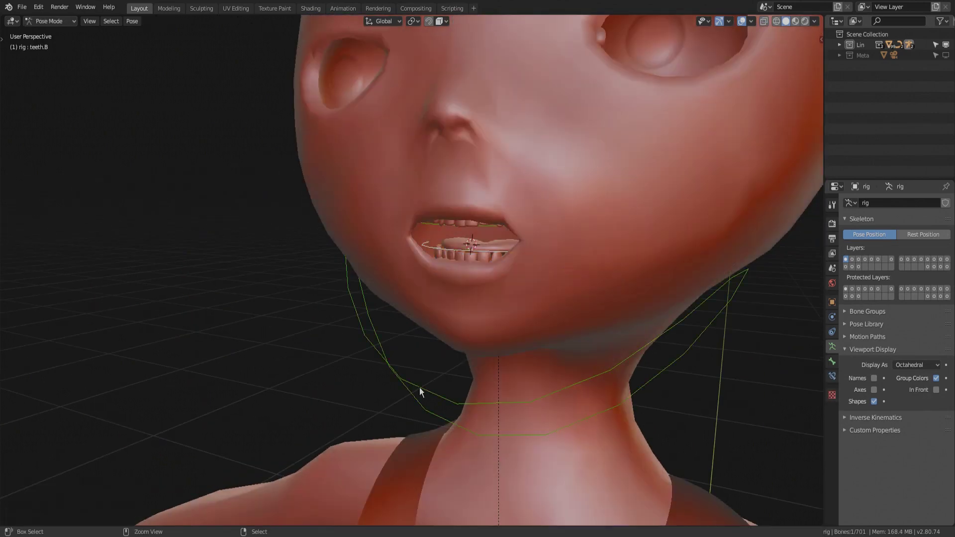
pyautogui.click(452, 245)
pyautogui.press('g')
pyautogui.press('z')
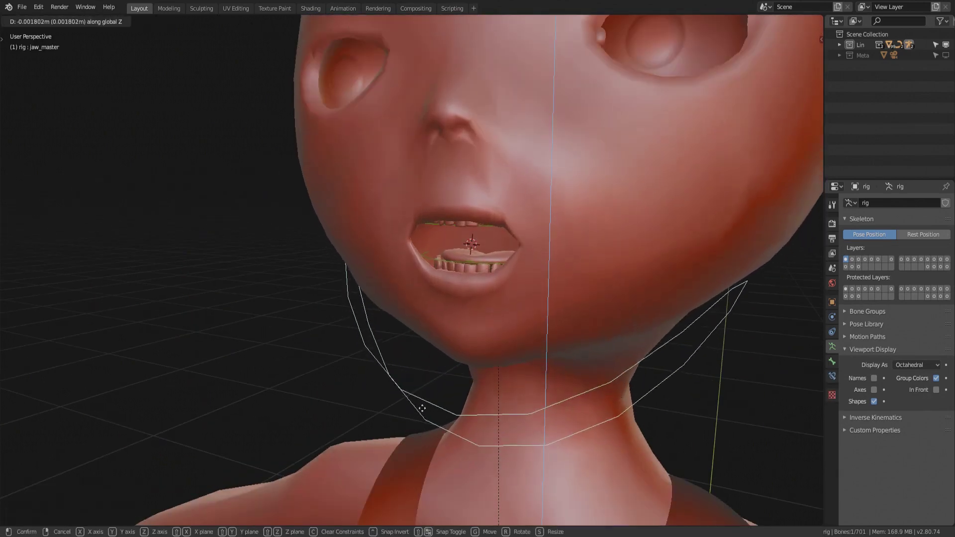
pyautogui.click(445, 234)
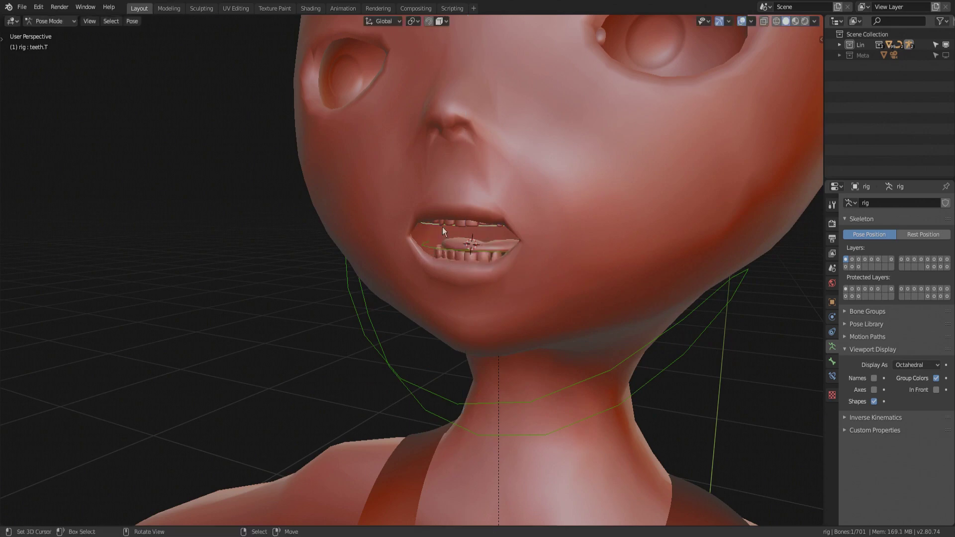
pyautogui.press('g')
pyautogui.press('z')
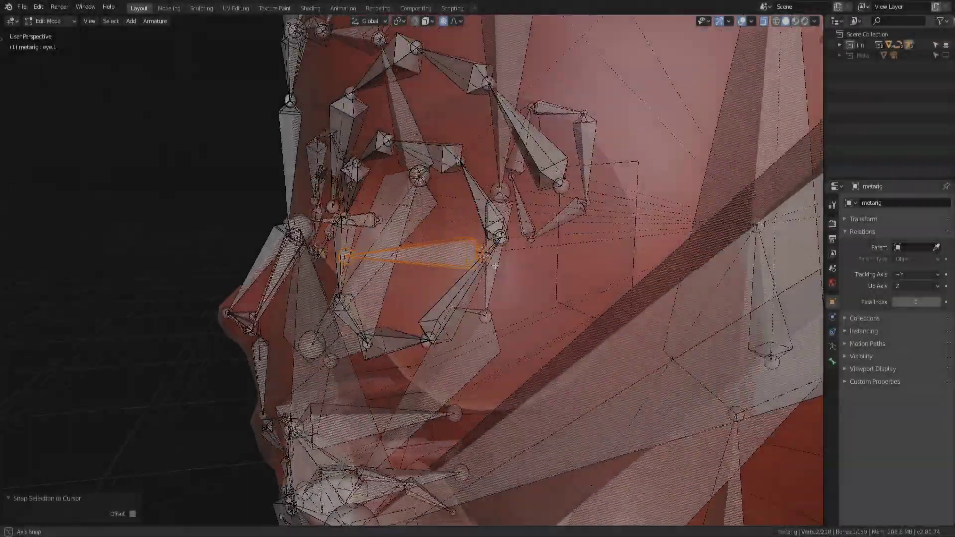
# Set Eye_left's origin to its geometry.
pyautogui.moveTo(495, 265); pyautogui.dragTo(496, 264, button='middle')
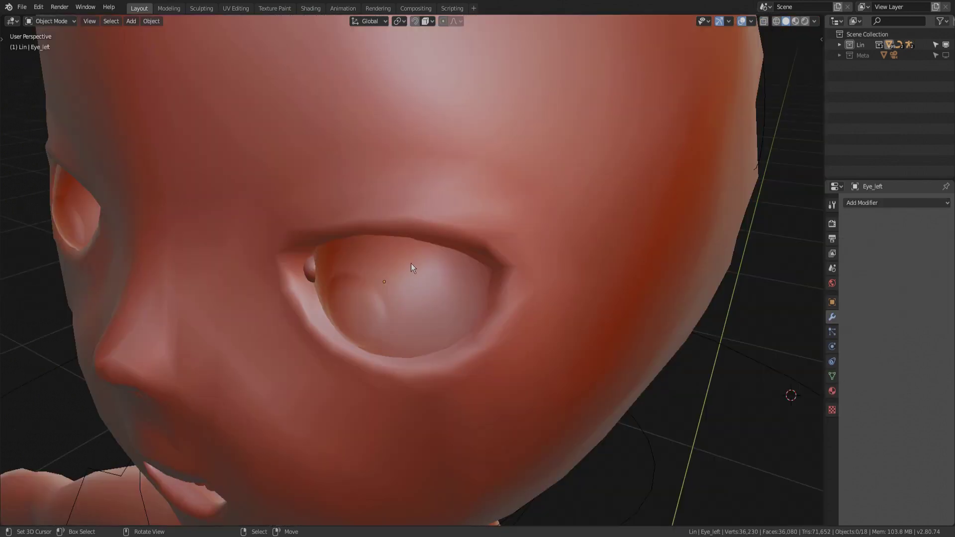
pyautogui.click(412, 262)
pyautogui.click(151, 20)
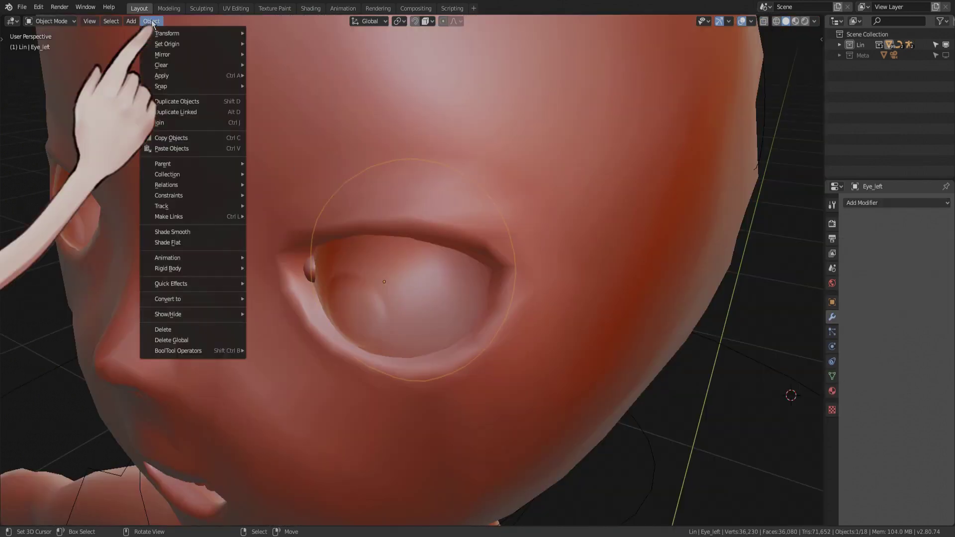
pyautogui.moveTo(167, 44)
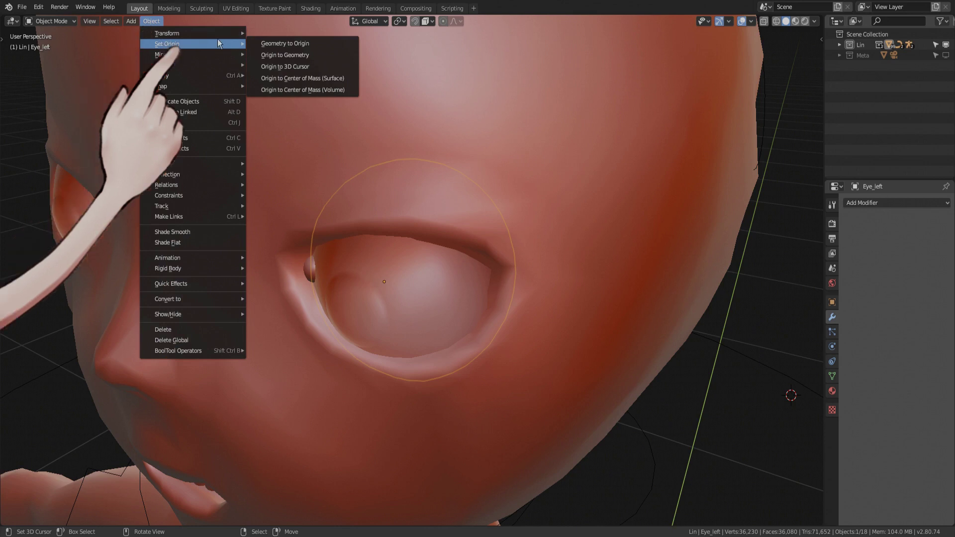
pyautogui.click(285, 55)
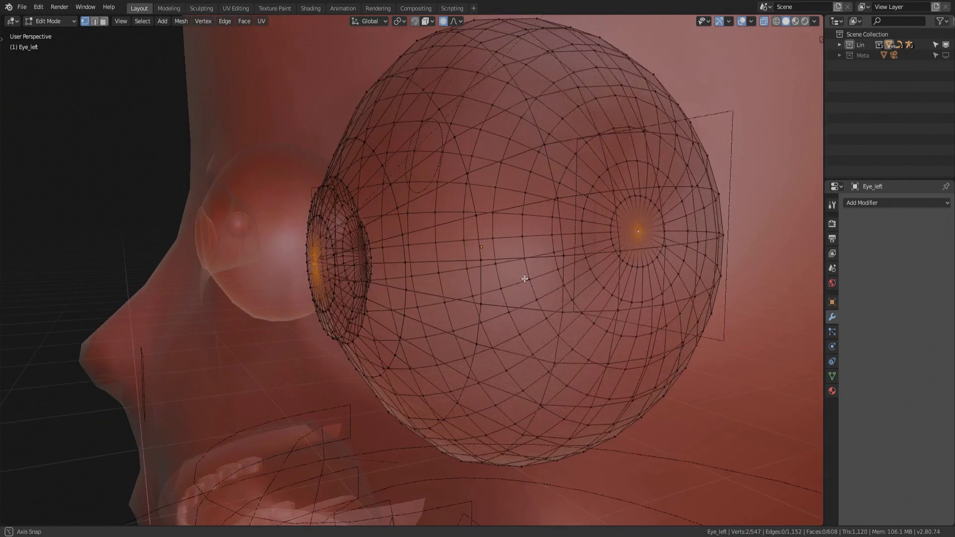
# Snap the 3D cursor to the centre of the Eye_left eyeball.
pyautogui.hotkey('shift', 's')
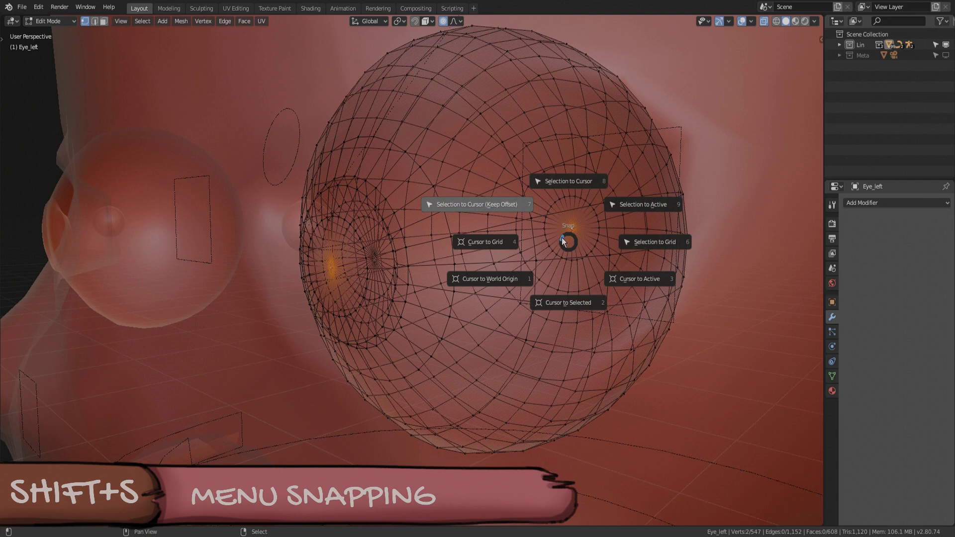
pyautogui.click(569, 294)
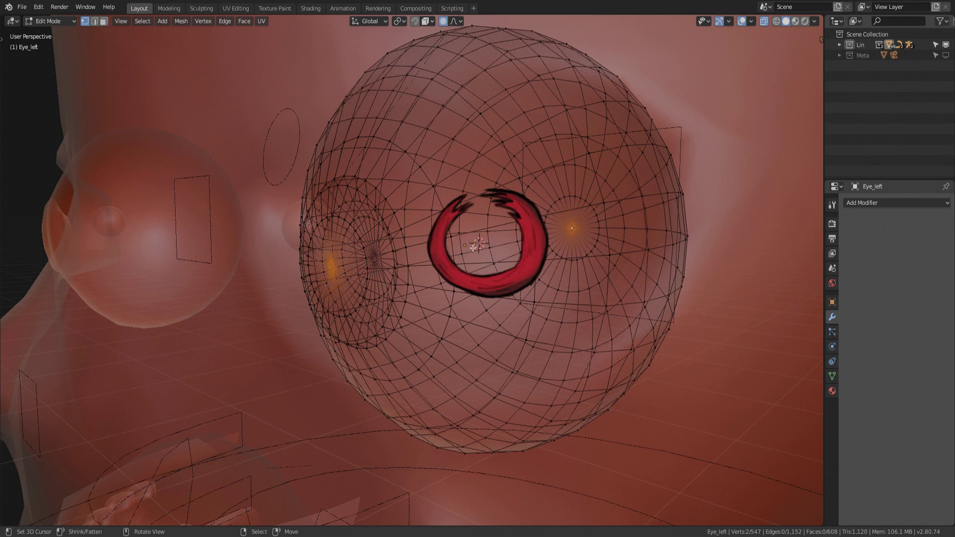
pyautogui.scroll(3, 473, 247)
pyautogui.moveTo(472, 247); pyautogui.dragTo(234, 59, button='middle')
# Set Eye_left's origin to the 3D cursor and snap the cursor back onto it.
pyautogui.press('Tab')
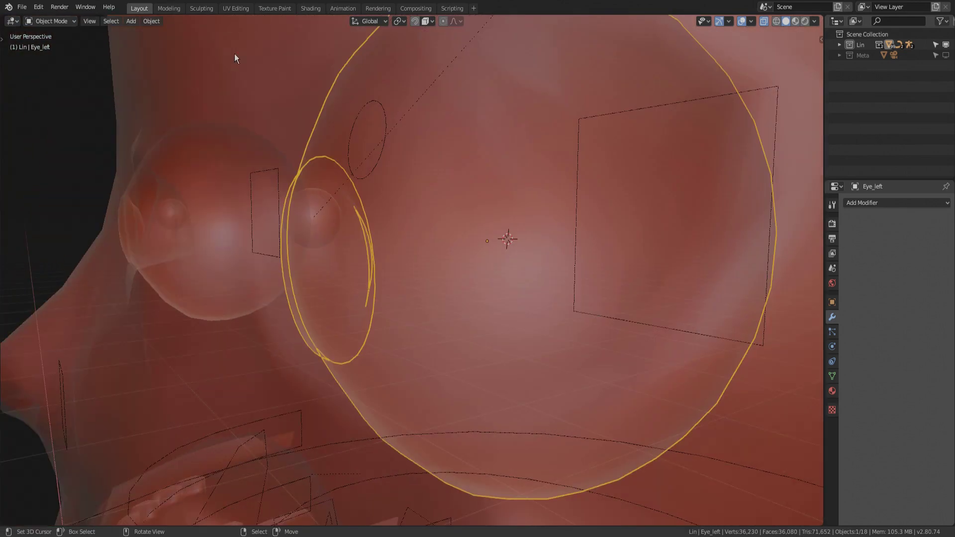
pyautogui.click(150, 21)
pyautogui.moveTo(167, 43)
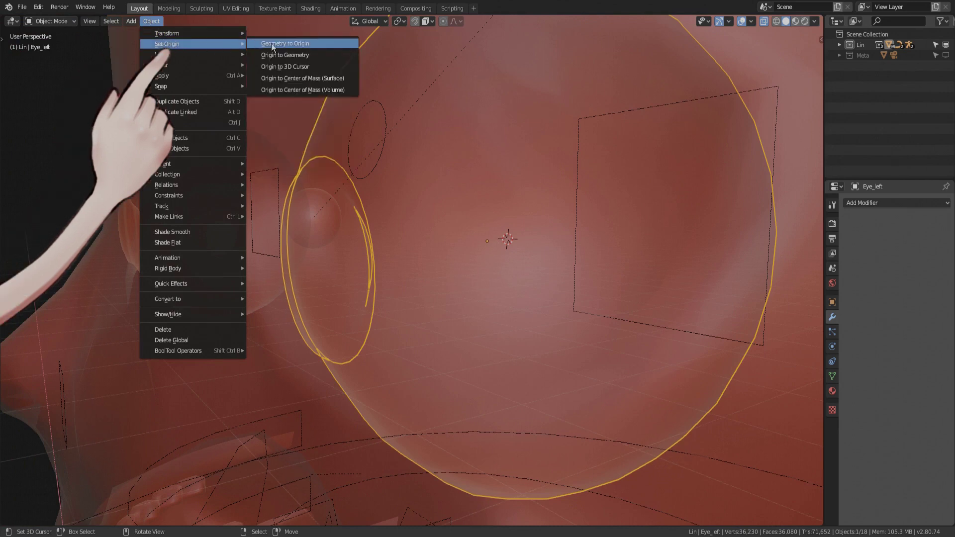
pyautogui.click(300, 69)
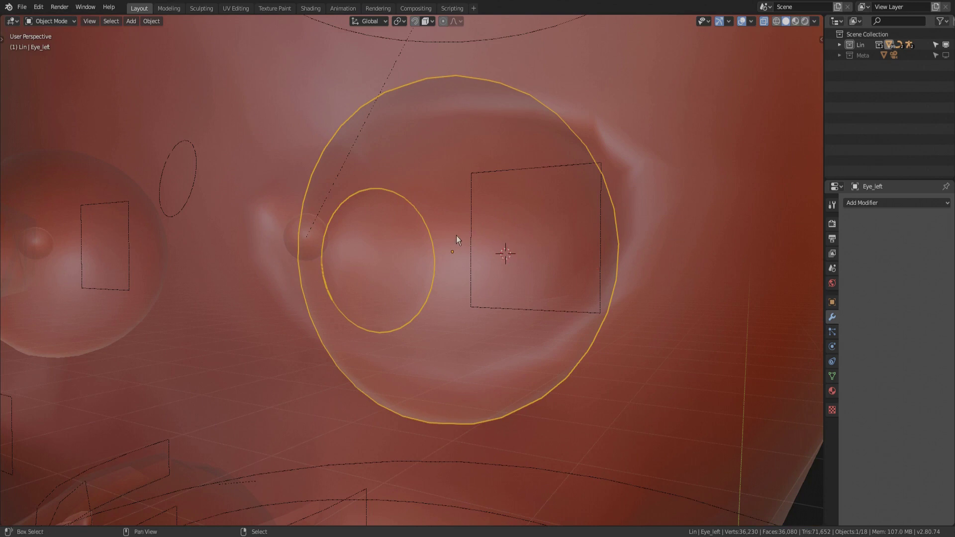
pyautogui.hotkey('shift', 's')
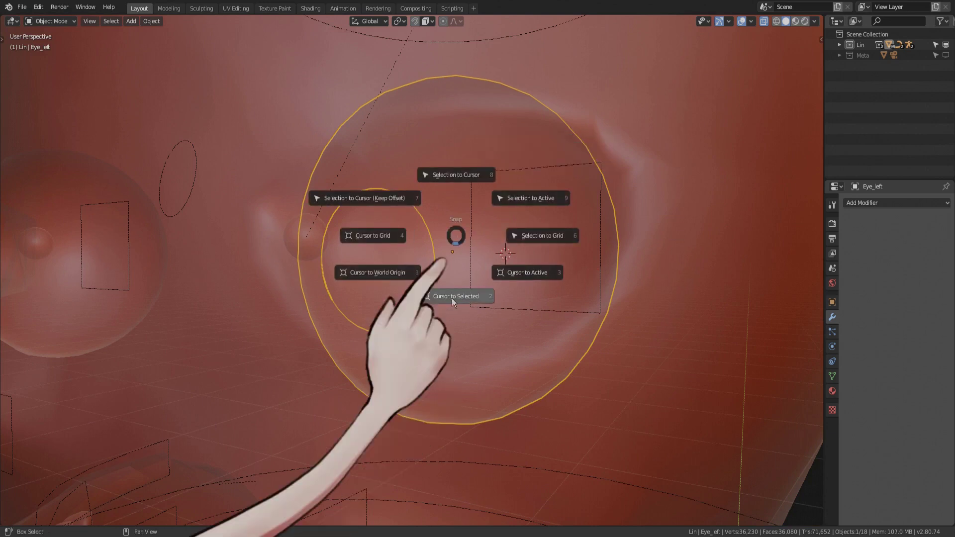
pyautogui.click(452, 297)
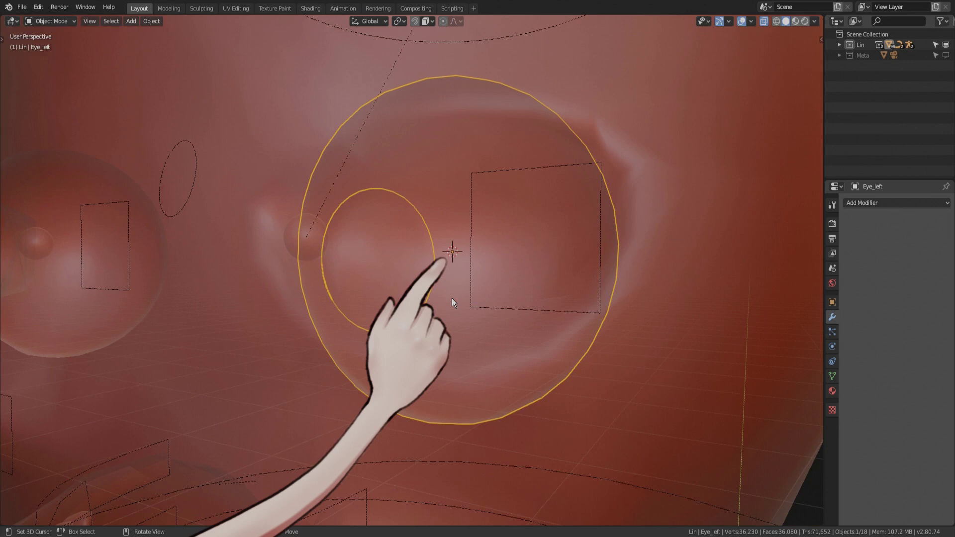
# Unhide the metarig in the Lin collection, select it and enter Edit Mode.
pyautogui.click(839, 45)
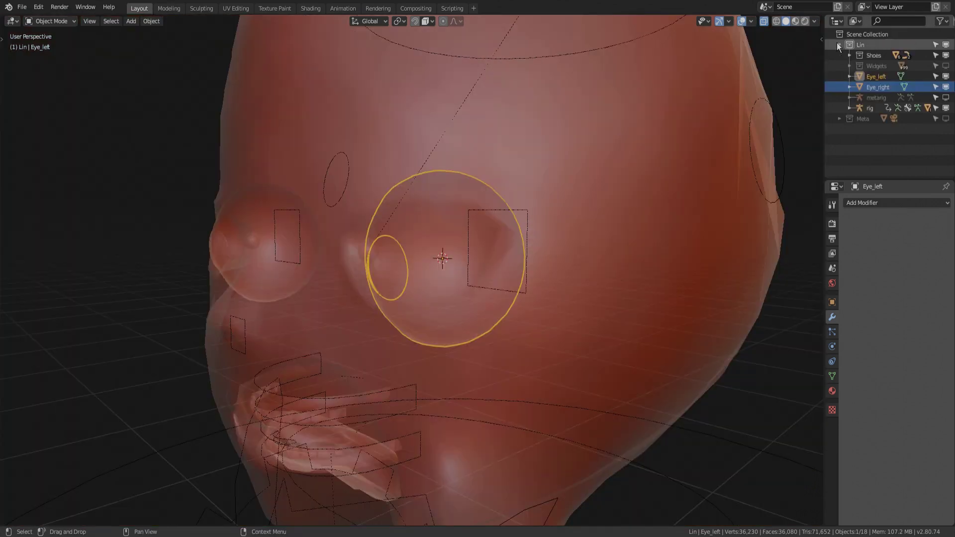
pyautogui.click(947, 98)
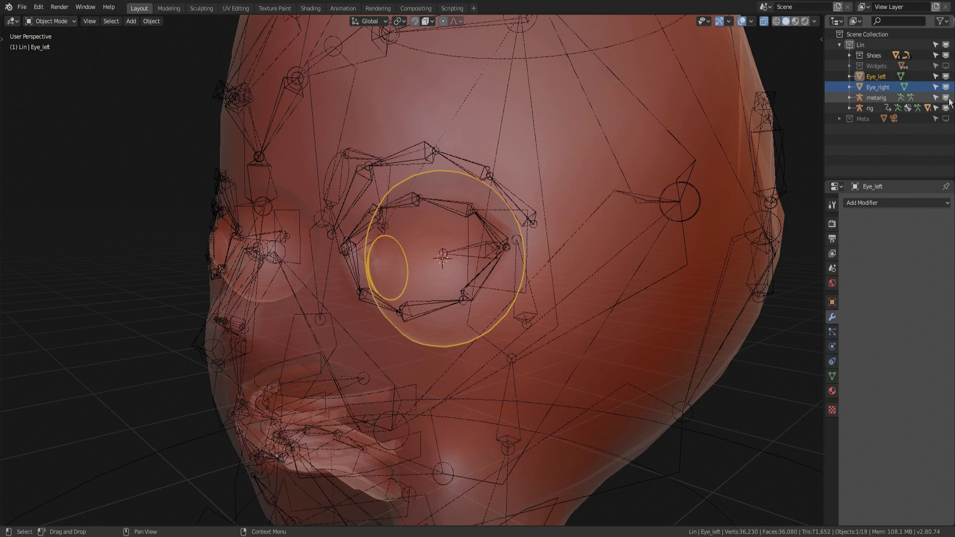
pyautogui.click(877, 97)
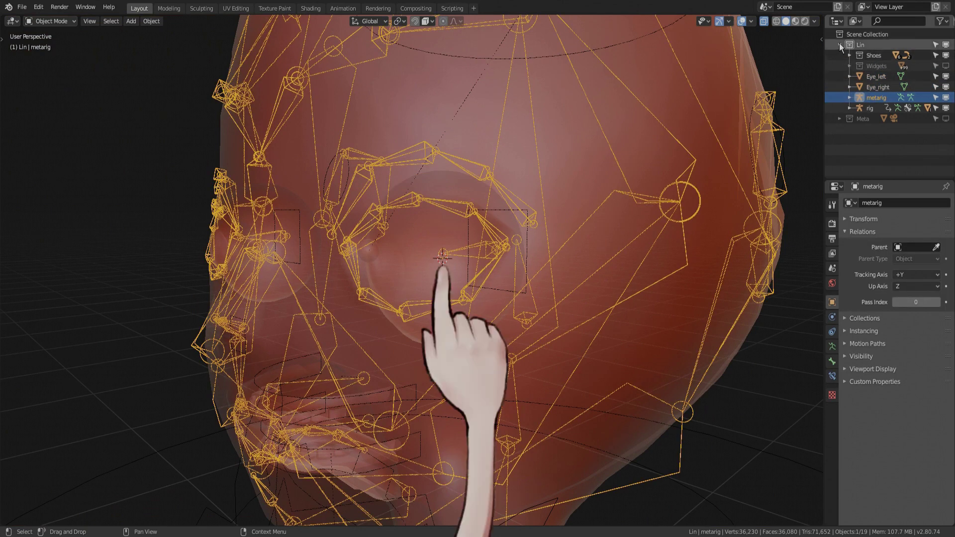
pyautogui.click(839, 44)
pyautogui.press('Tab')
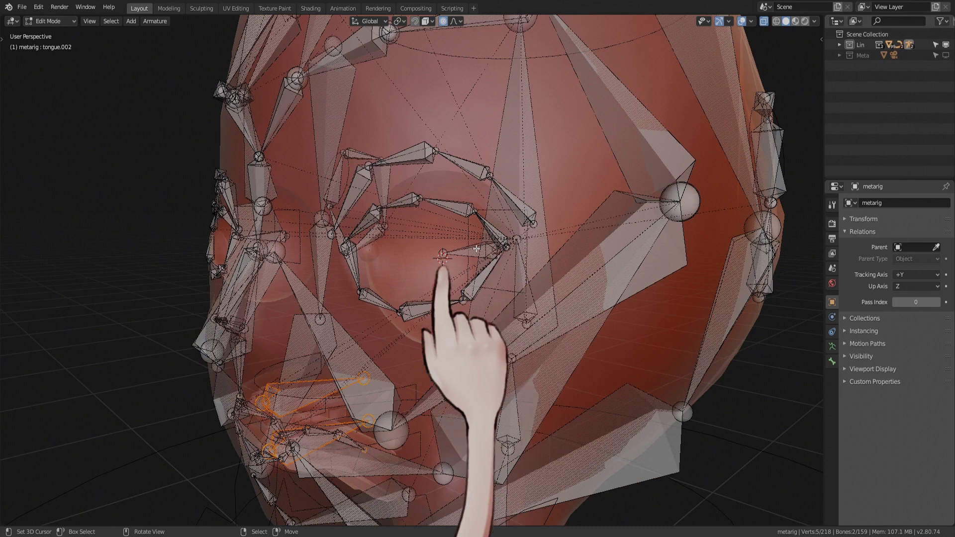
# Snap the eye.L bone to the 3D cursor at the eyeball's centre.
pyautogui.click(471, 247)
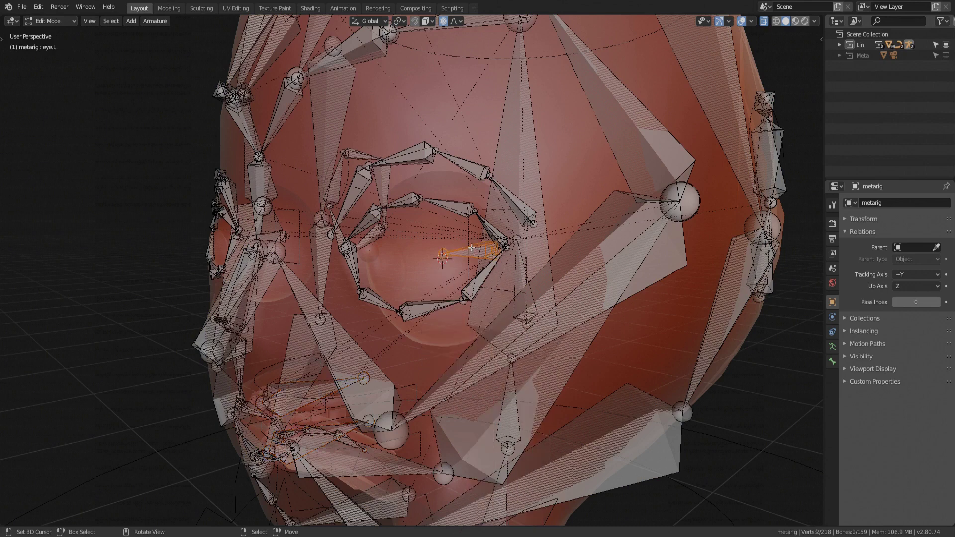
pyautogui.moveTo(471, 248); pyautogui.dragTo(520, 274, button='middle')
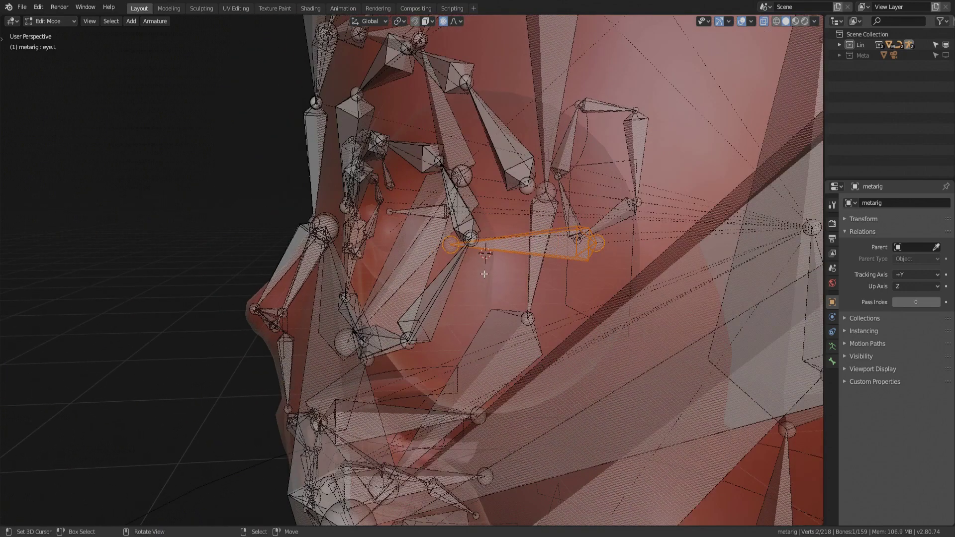
pyautogui.hotkey('shift', 's')
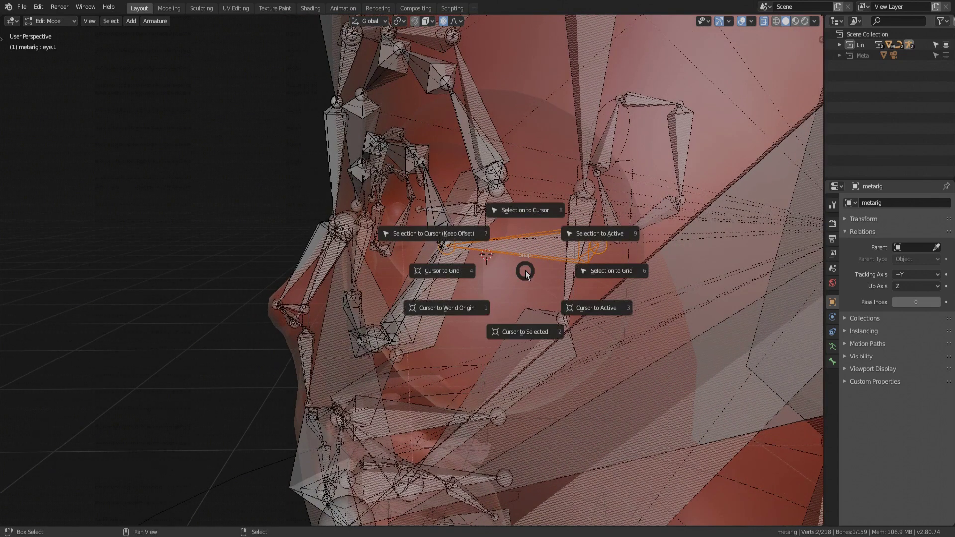
pyautogui.click(530, 222)
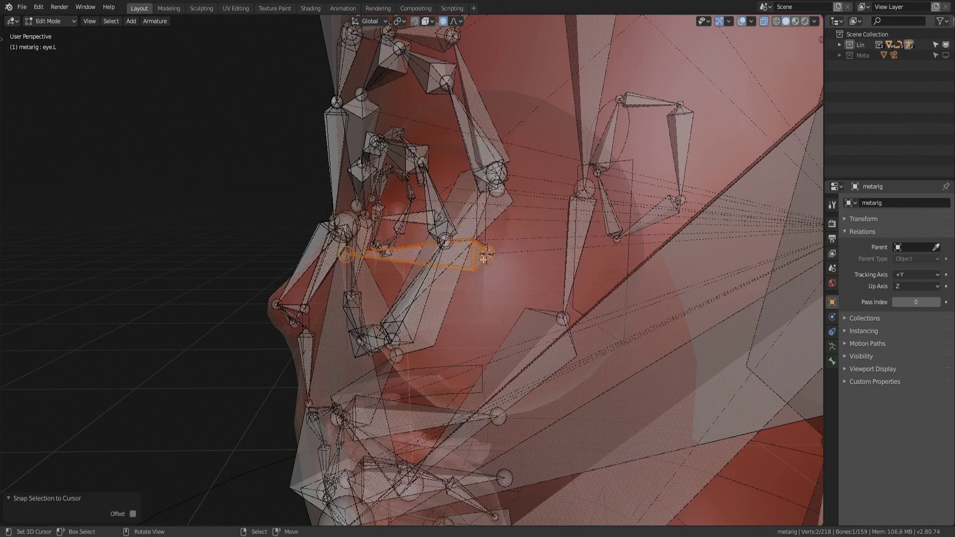
pyautogui.moveTo(476, 266); pyautogui.dragTo(497, 264, button='middle')
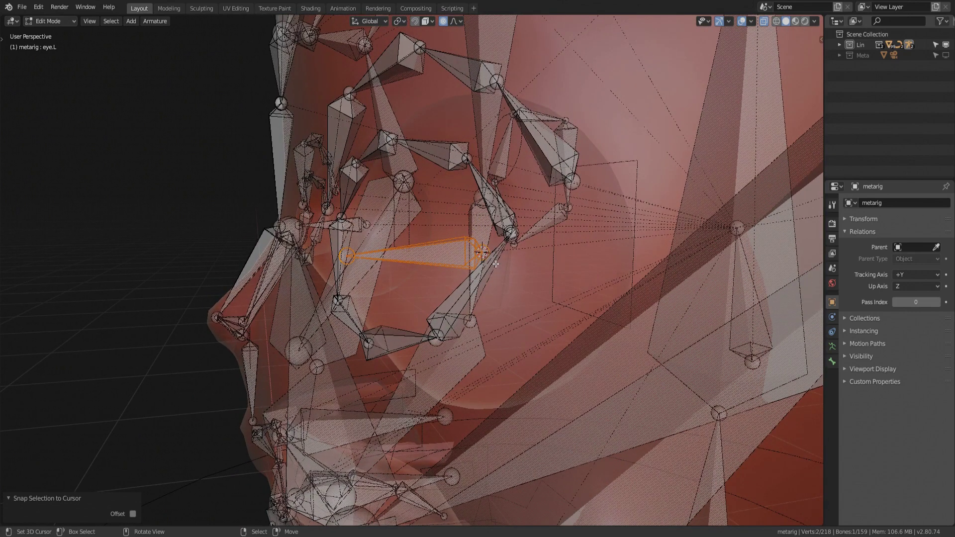
pyautogui.press('Tab')
# Place the 3D cursor midway between Eye_right's front and back pole vertices.
pyautogui.click(204, 254)
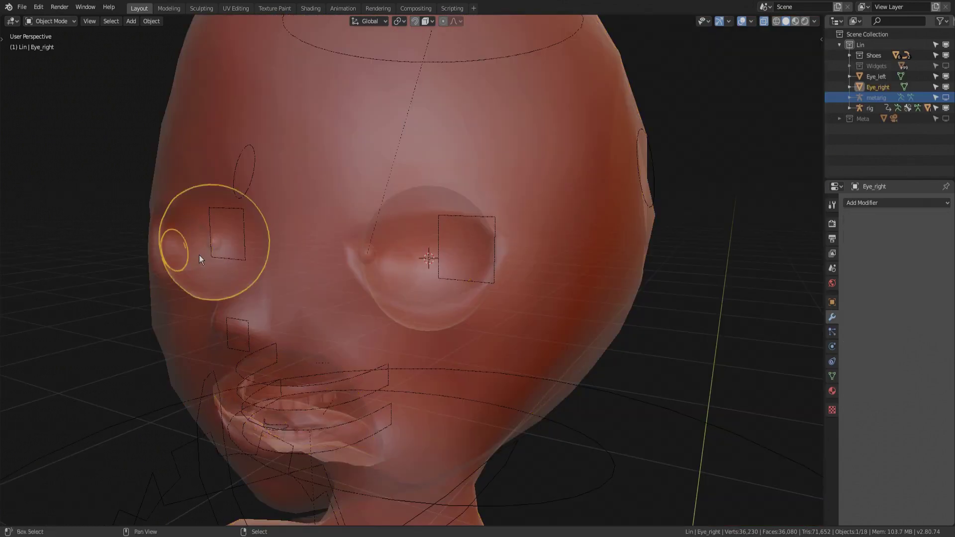
pyautogui.press('KP_Decimal')
pyautogui.press('Tab')
pyautogui.moveTo(354, 317); pyautogui.dragTo(405, 320, button='middle')
pyautogui.scroll(3, 401, 316)
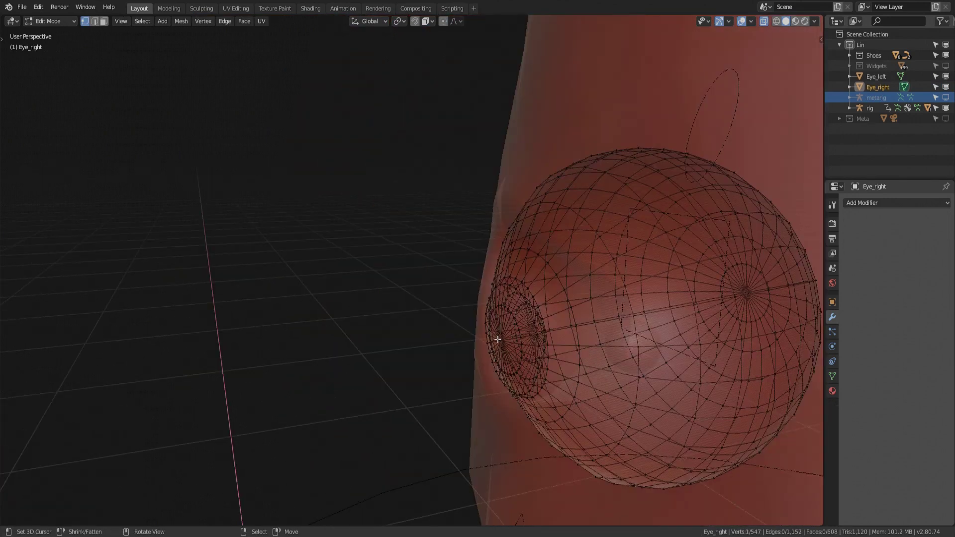
pyautogui.click(497, 337)
pyautogui.keyDown('shift'); pyautogui.click(746, 293); pyautogui.keyUp('shift')
pyautogui.hotkey('shift', 's')
pyautogui.click(714, 371)
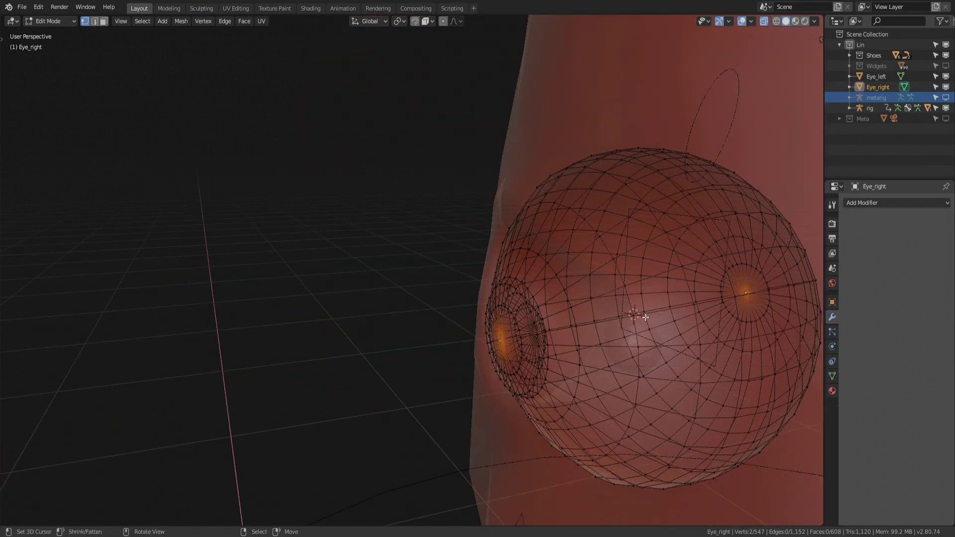
# Set Eye_right's origin to the 3D cursor, then edit the metarig's bones.
pyautogui.press('Tab')
pyautogui.click(153, 21)
pyautogui.click(279, 68)
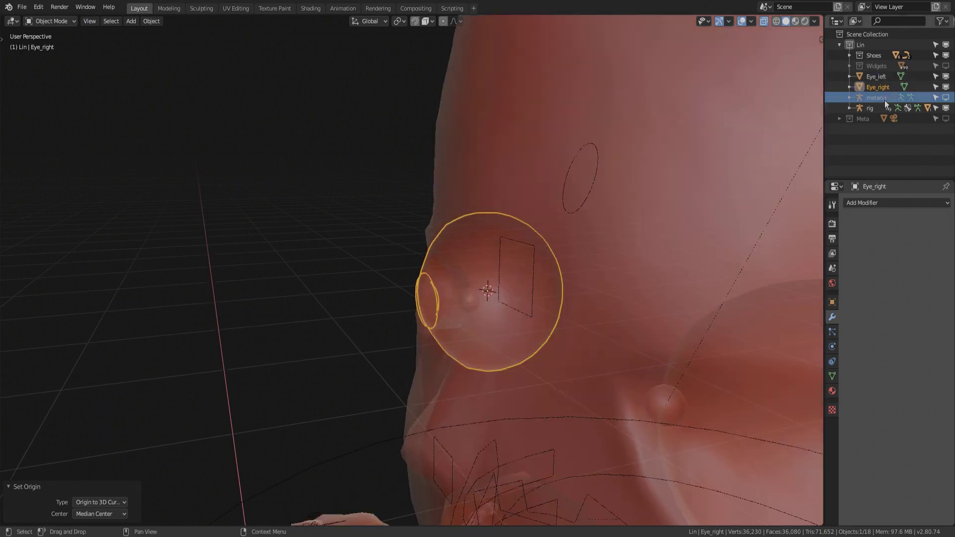
pyautogui.click(885, 104)
pyautogui.press('Tab')
pyautogui.scroll(2, 240, 124)
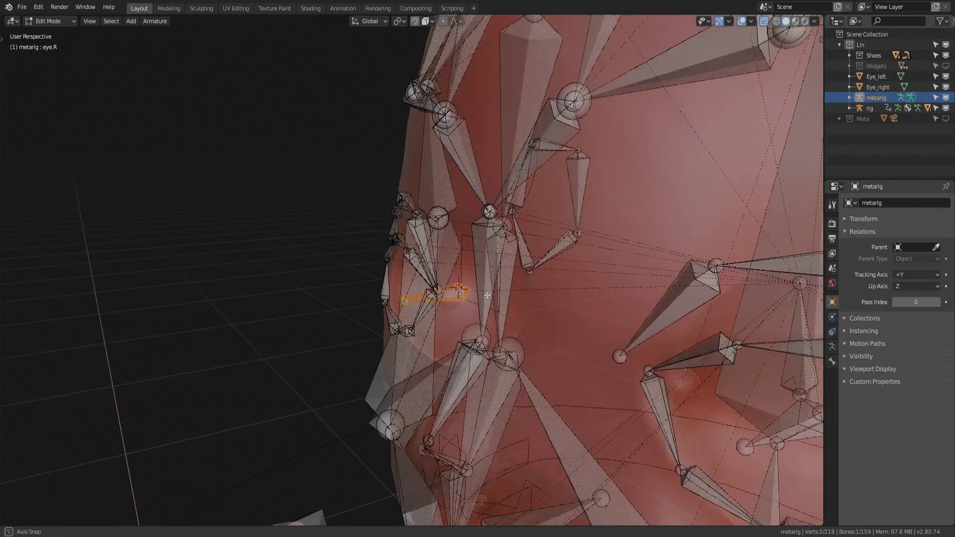
pyautogui.scroll(3, 240, 123)
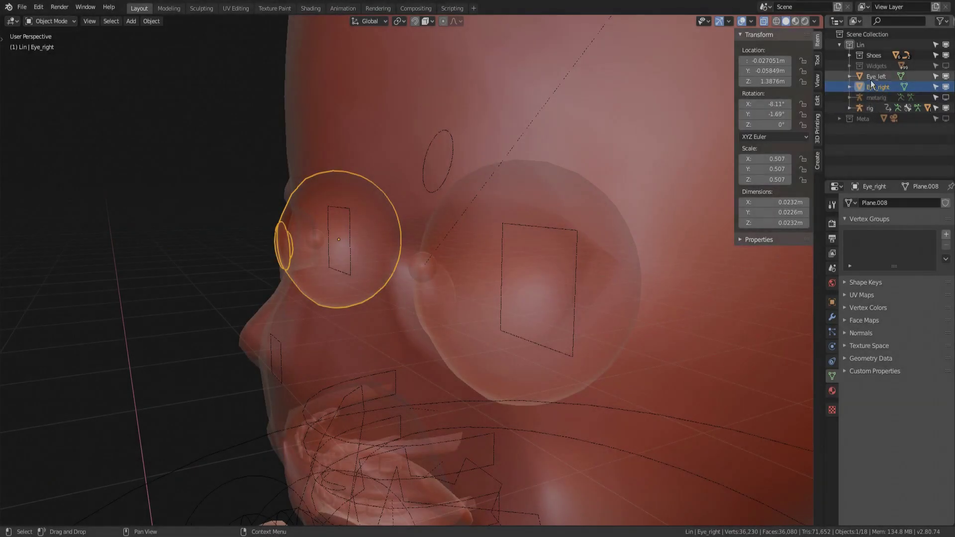
# With Eye_left and the rig selected, show the MCH layer and pick the MCH-eye.L bone.
pyautogui.click(871, 78)
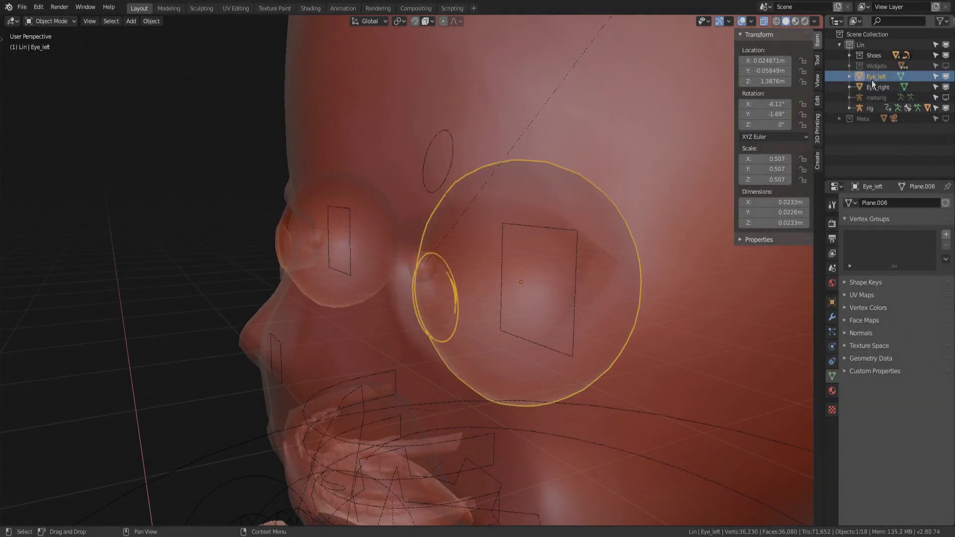
pyautogui.keyDown('ctrl'); pyautogui.click(876, 108); pyautogui.keyUp('ctrl')
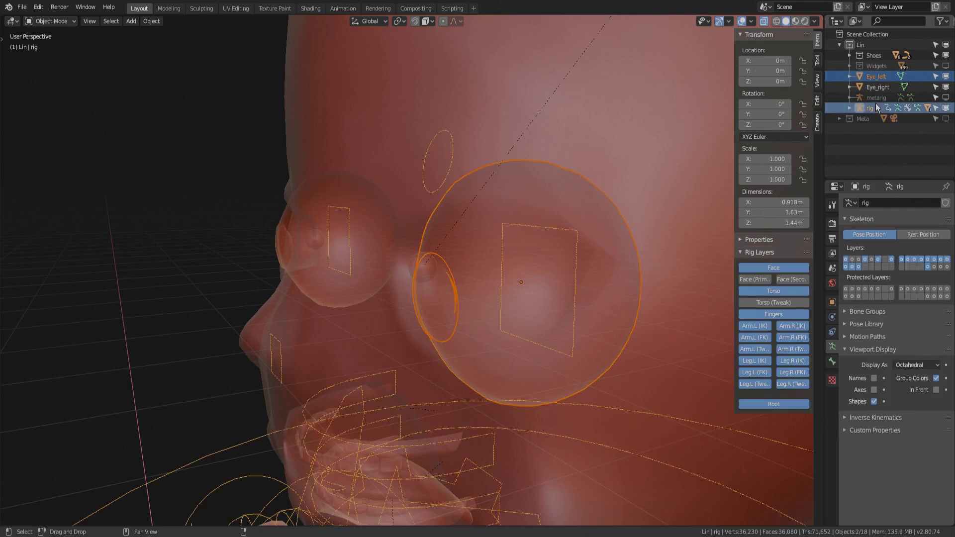
pyautogui.press('Tab')
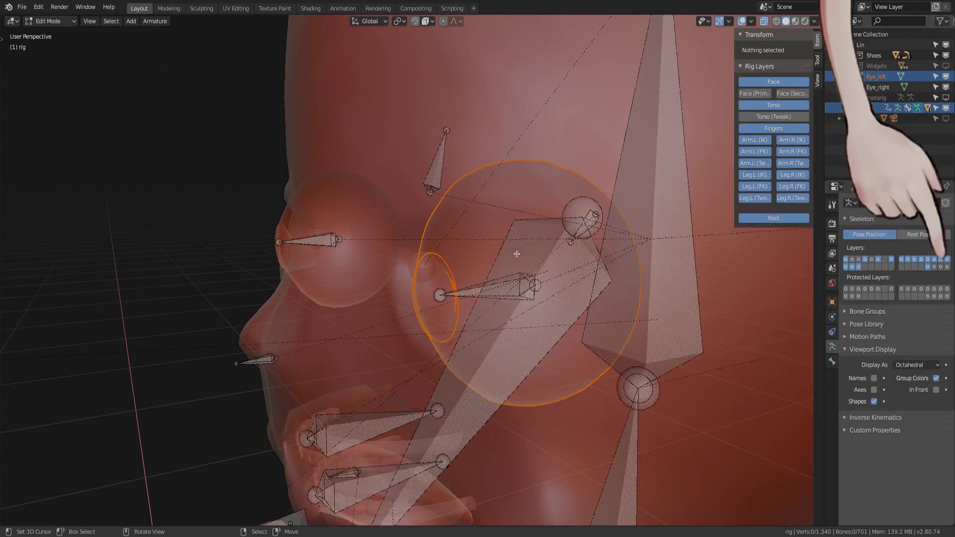
pyautogui.click(940, 267)
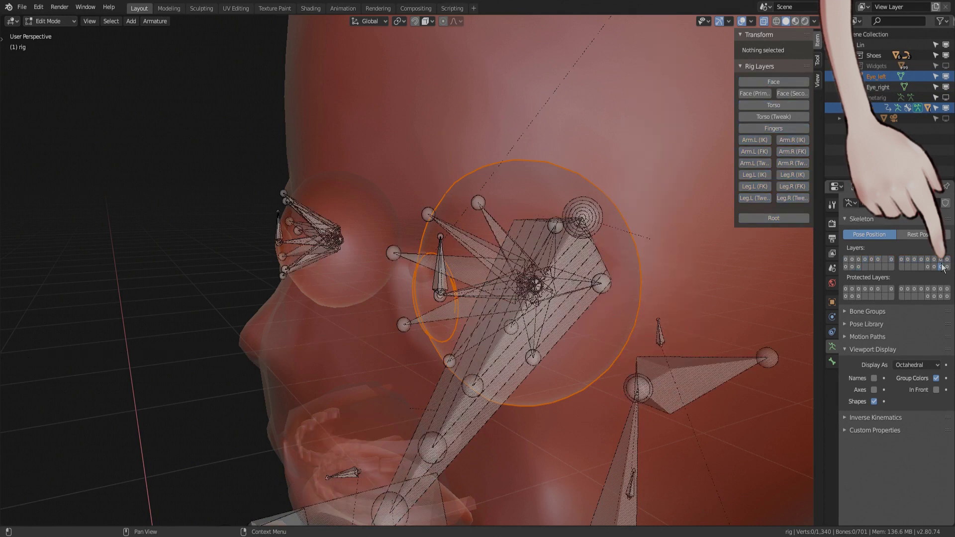
pyautogui.scroll(2, 599, 299)
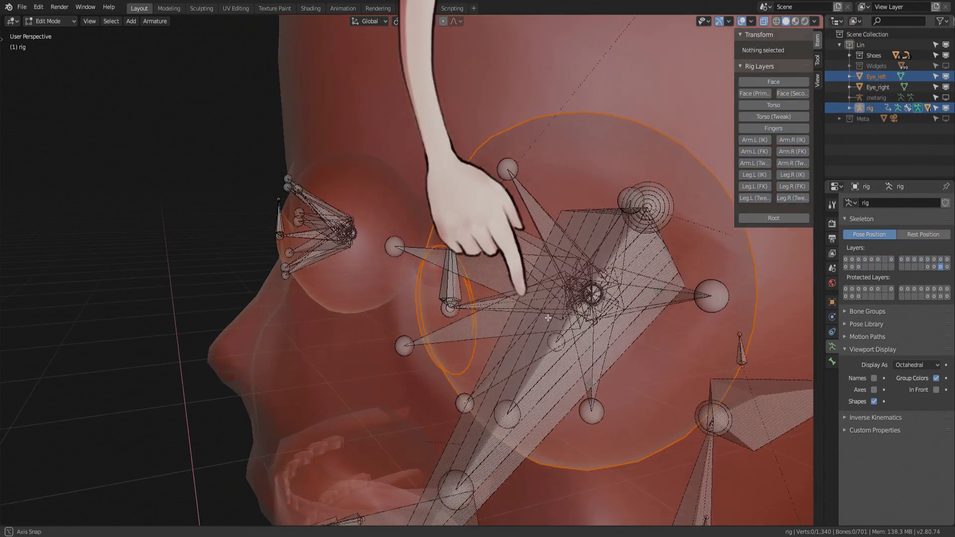
pyautogui.moveTo(599, 299)
pyautogui.mouseDown(button='middle')
pyautogui.moveTo(459, 321)
pyautogui.moveTo(539, 311)
pyautogui.mouseUp(button='middle')
pyautogui.click(482, 298)
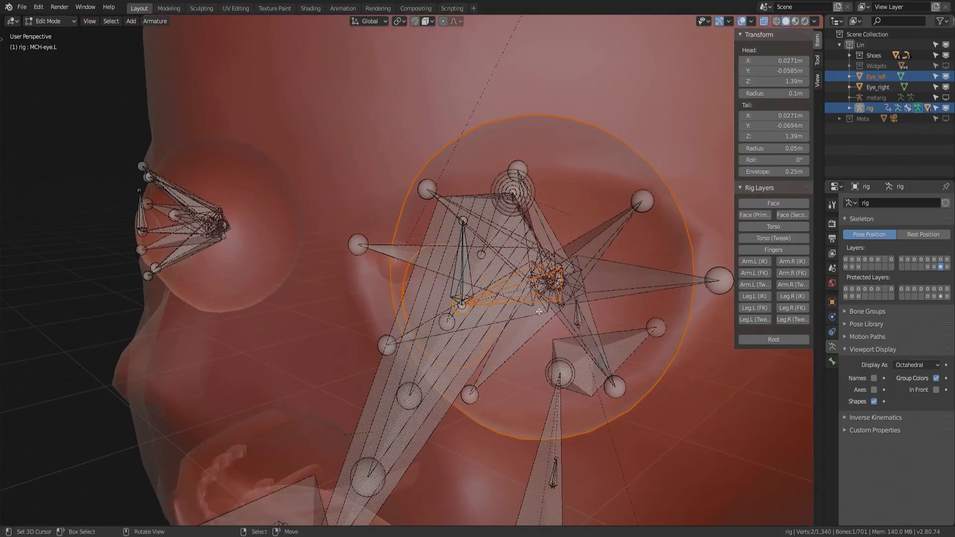
# Hide the sidebar, return to Object Mode, and bring up the Ctrl+P parenting menu.
pyautogui.press('n')
pyautogui.scroll(-1, 537, 312)
pyautogui.scroll(-1, 529, 314)
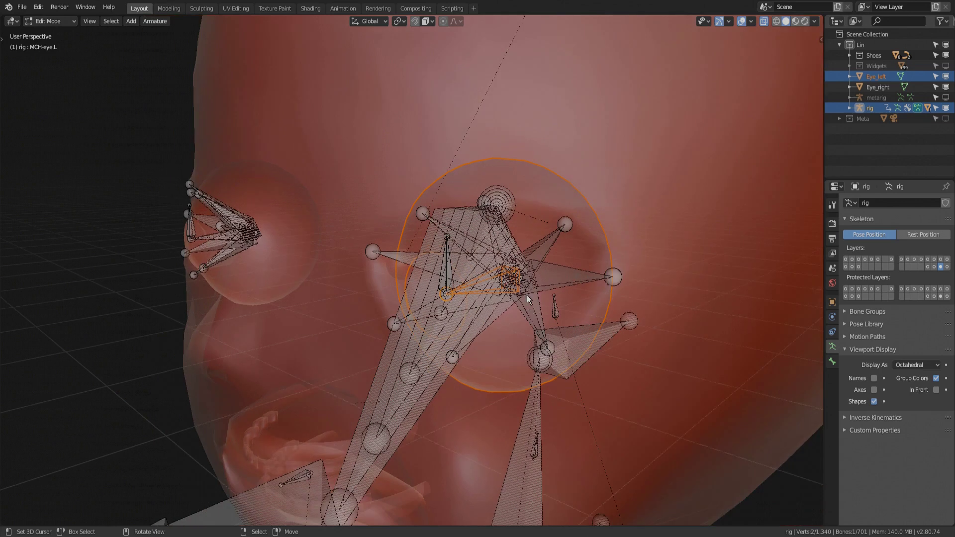
pyautogui.press('Tab')
pyautogui.hotkey('ctrl', 'p')
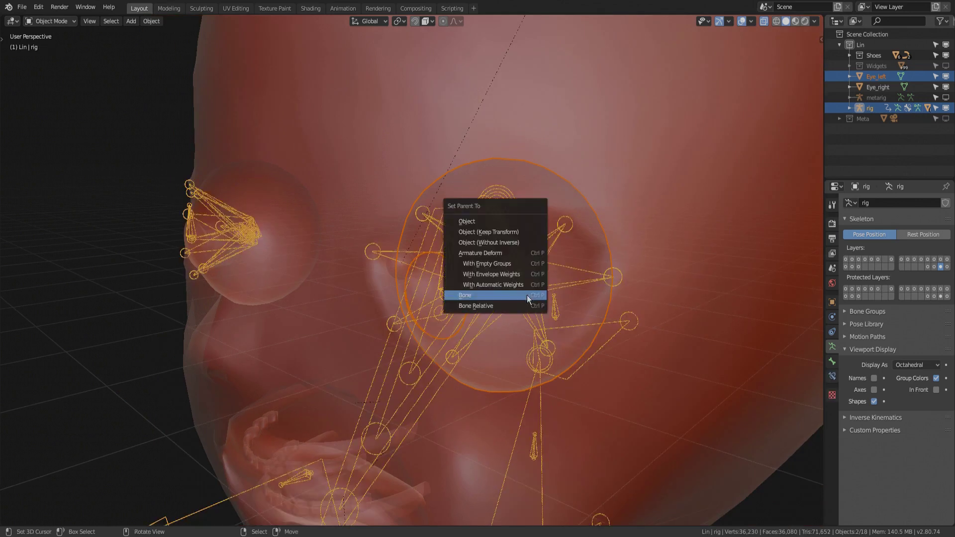
# Parent the eyeball to the selected MCH eye bone and return to Object Mode.
pyautogui.click(526, 294)
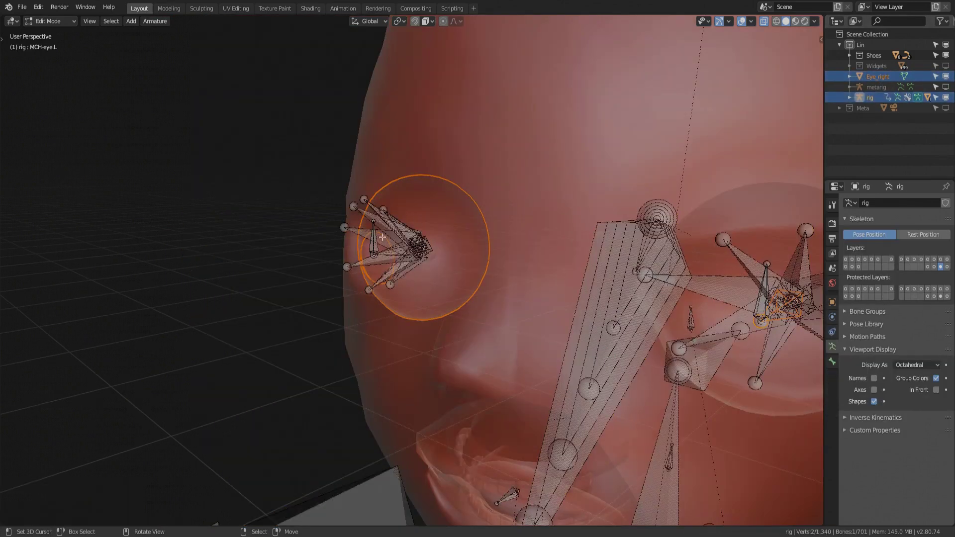
pyautogui.scroll(-3, 480, 258)
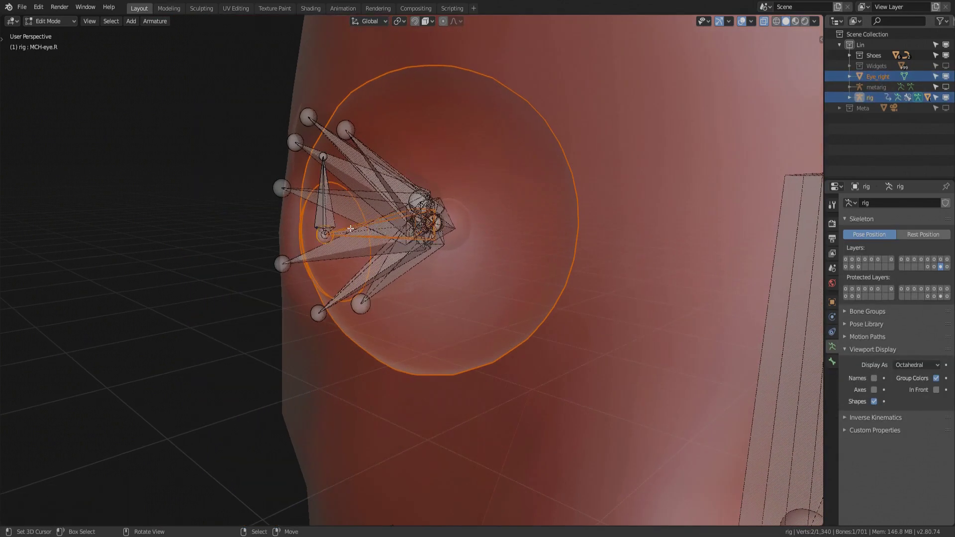
pyautogui.scroll(-3, 480, 259)
pyautogui.press('Tab')
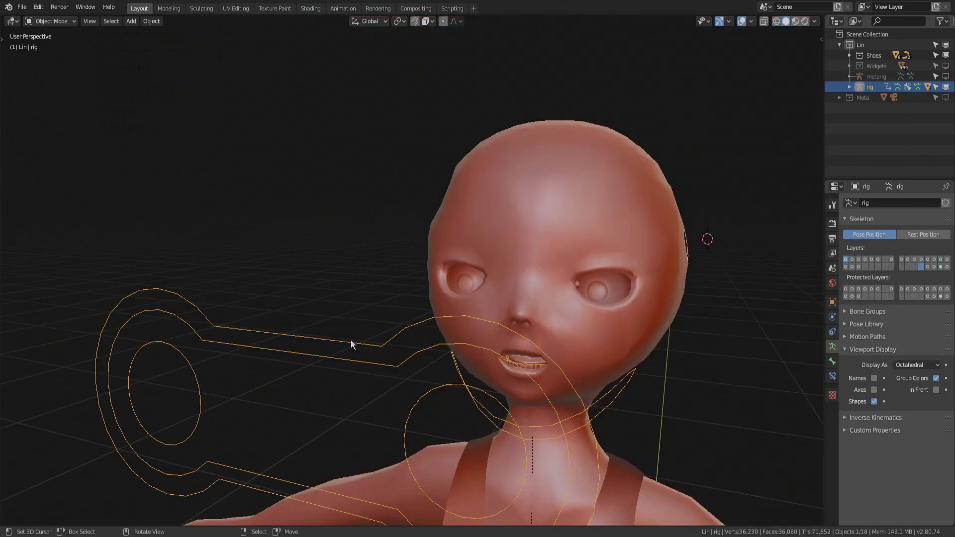
# In Pose Mode, move the eyes, eye.L and eye.R controls to test the eye rig.
pyautogui.hotkey('ctrl', 'Tab')
pyautogui.moveTo(342, 347)
pyautogui.mouseDown()
pyautogui.moveTo(466, 270)
pyautogui.moveTo(281, 103)
pyautogui.moveTo(330, 437)
pyautogui.mouseUp()
pyautogui.moveTo(432, 393)
pyautogui.mouseDown()
pyautogui.moveTo(405, 398)
pyautogui.moveTo(463, 299)
pyautogui.mouseUp()
pyautogui.moveTo(199, 367); pyautogui.dragTo(200, 368)
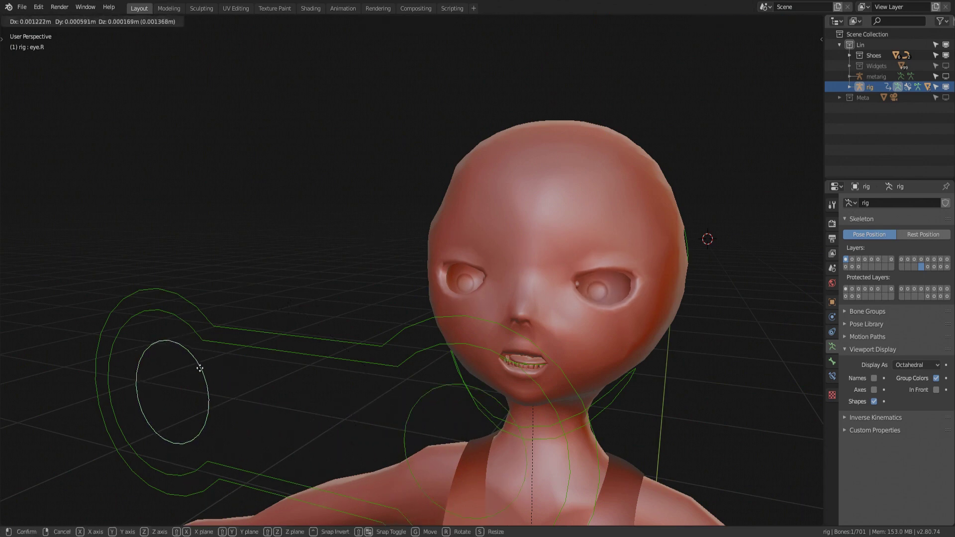